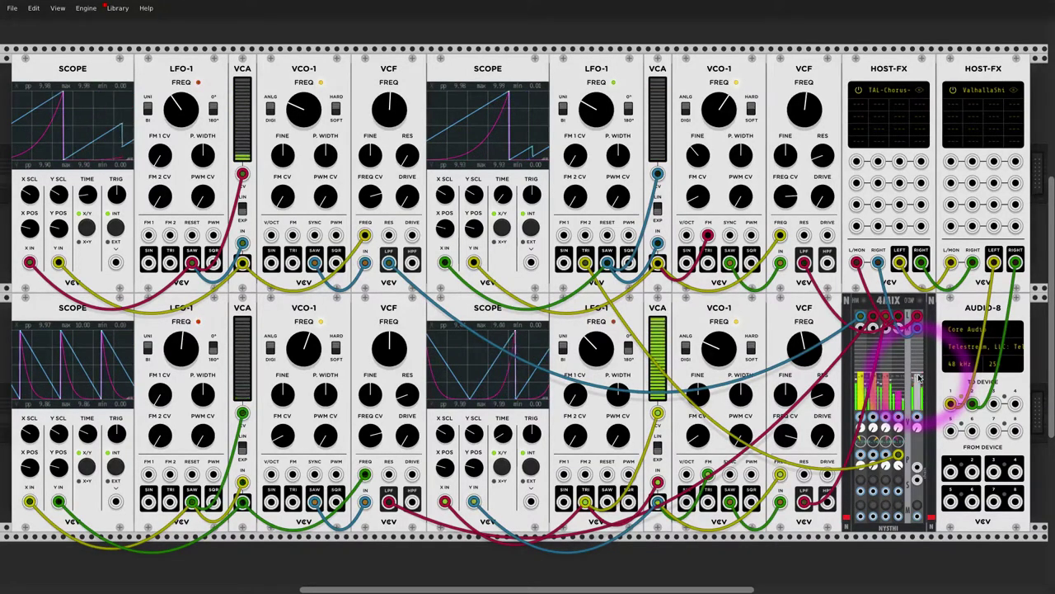
- Pull down one 4MIX channel fader while the LFO, VCO and filter VCA voices play
drag(919, 377, 918, 399)
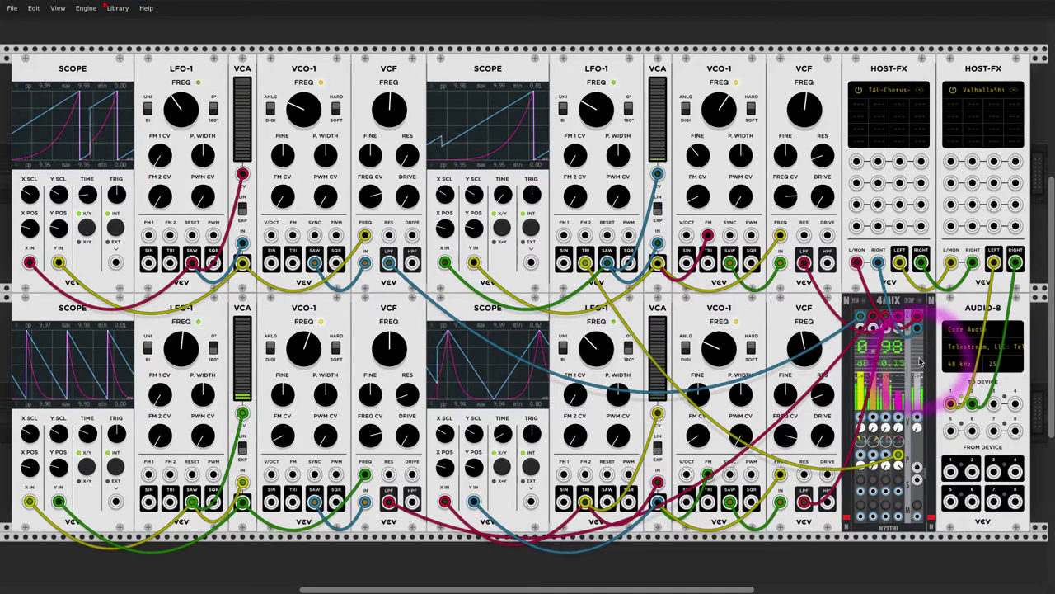
- Unplug the CV cables from all four VCAs, then reconnect a yellow cable on the 4MIX
drag(242, 173, 252, 184)
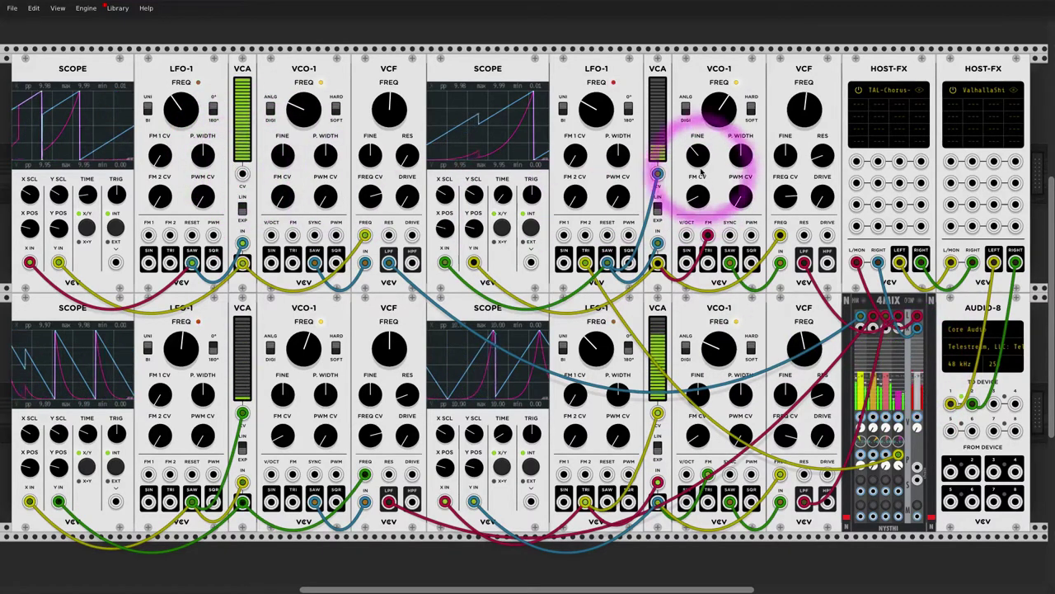
drag(658, 173, 655, 272)
drag(657, 412, 625, 436)
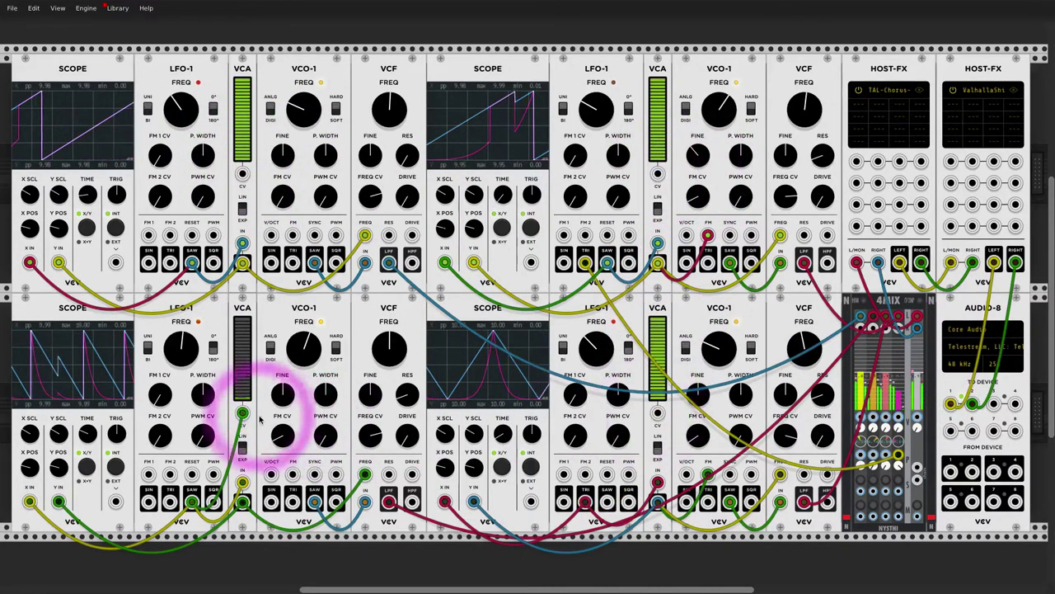
drag(242, 412, 240, 448)
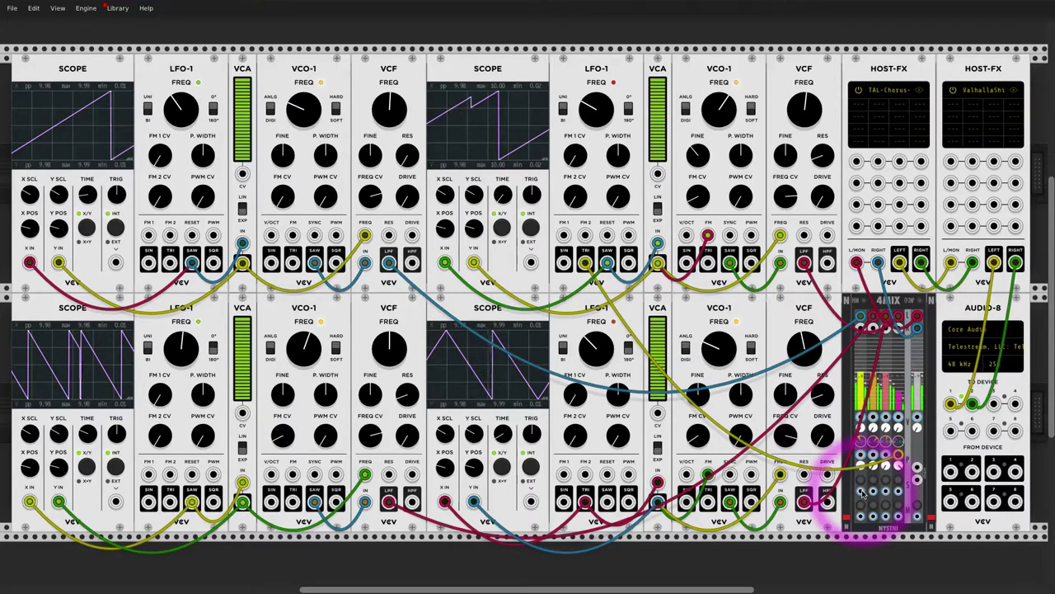
drag(862, 493, 899, 455)
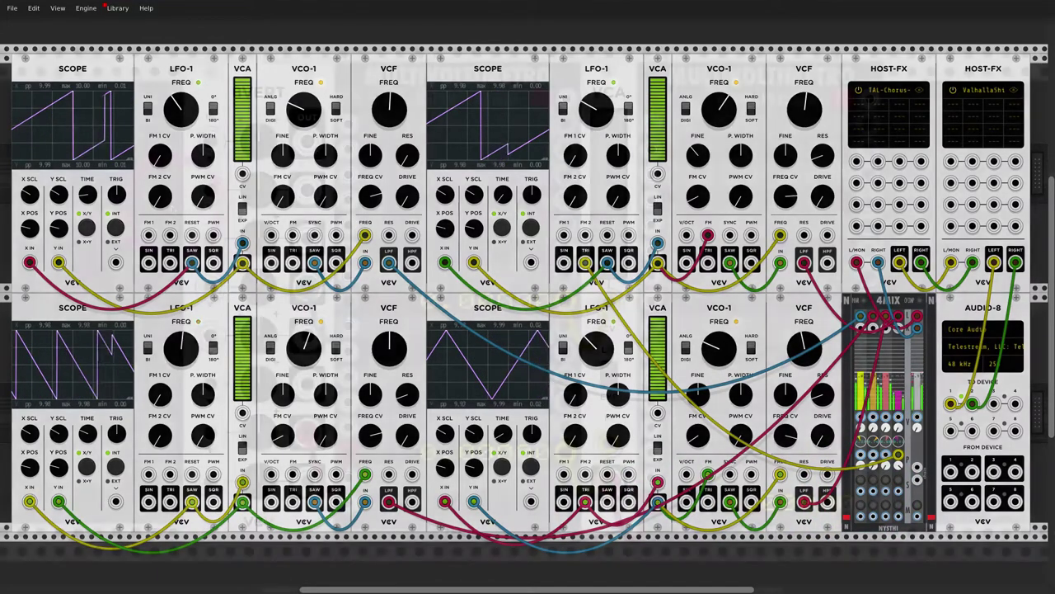
- In the VCA test patch, set 8VERT to a 10 V input and about 8.86 V CV
click(172, 209)
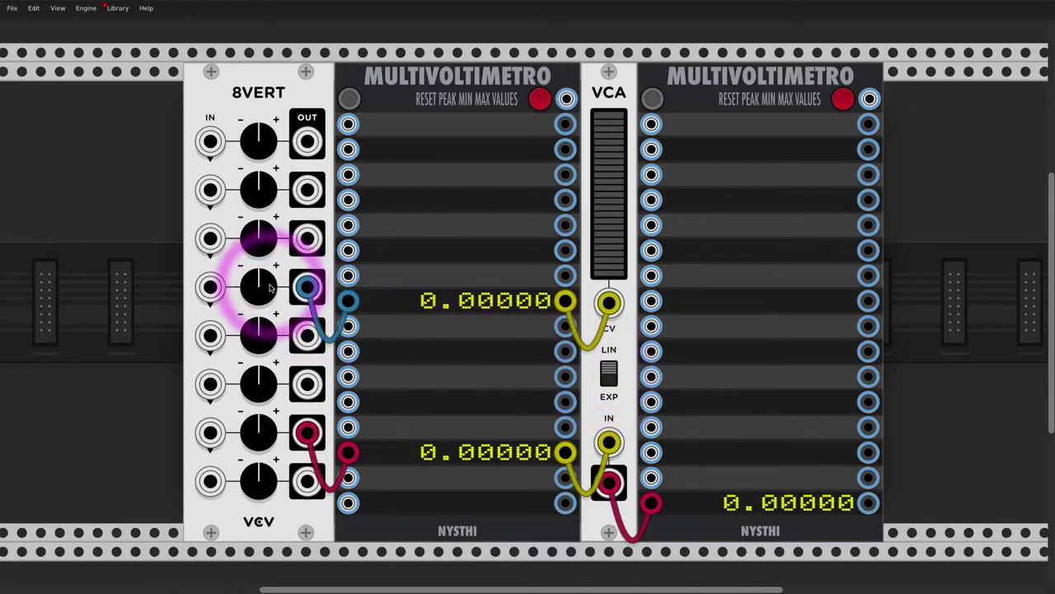
drag(268, 288, 268, 231)
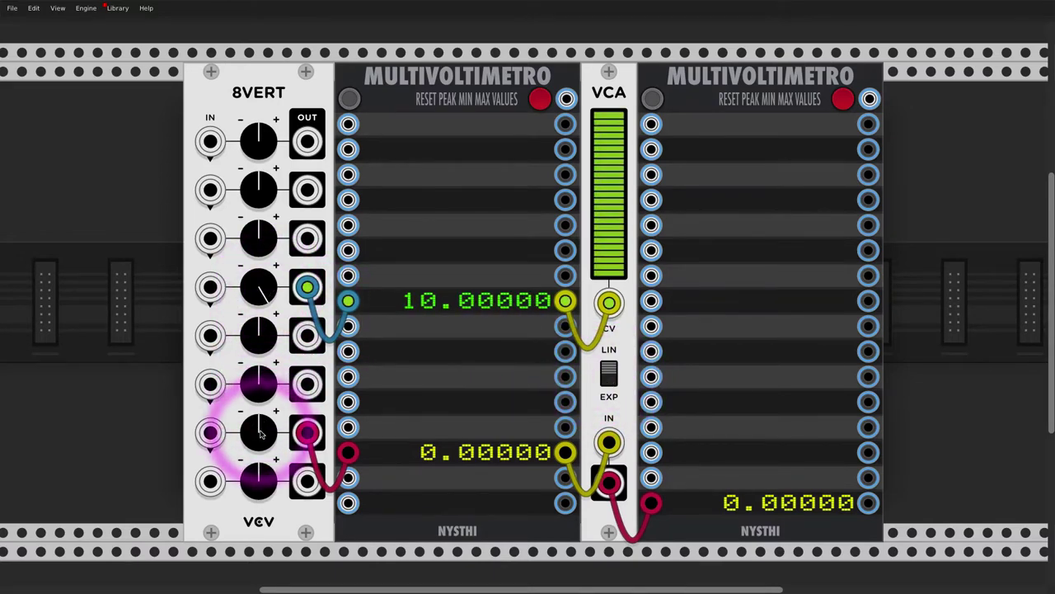
drag(261, 432, 239, 396)
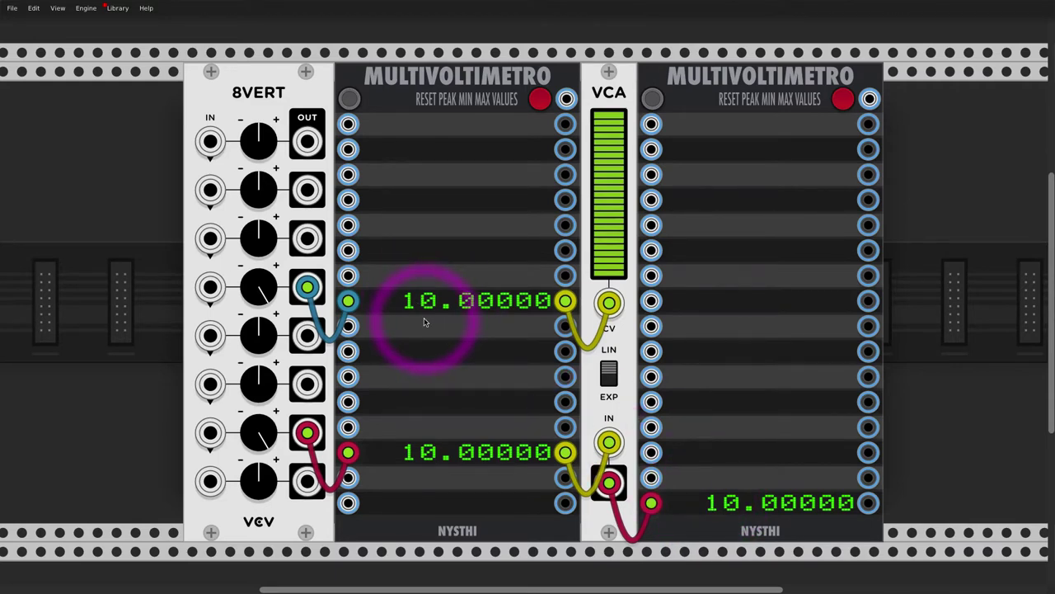
drag(263, 290, 263, 371)
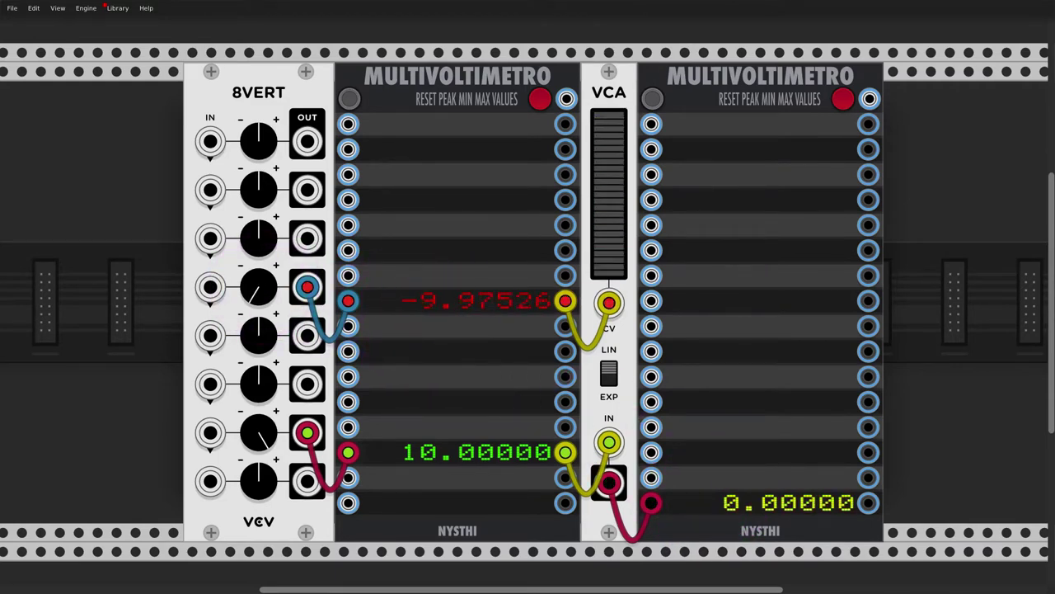
drag(259, 287, 259, 206)
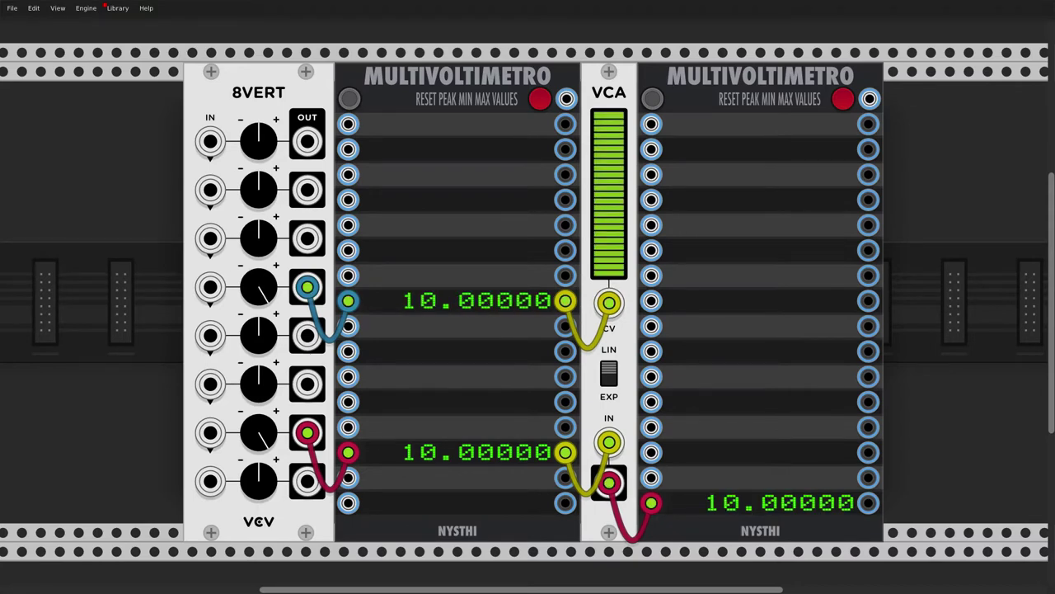
mouse_move(259, 286)
mouse_down()
mouse_move(259, 328)
mouse_move(273, 280)
mouse_up()
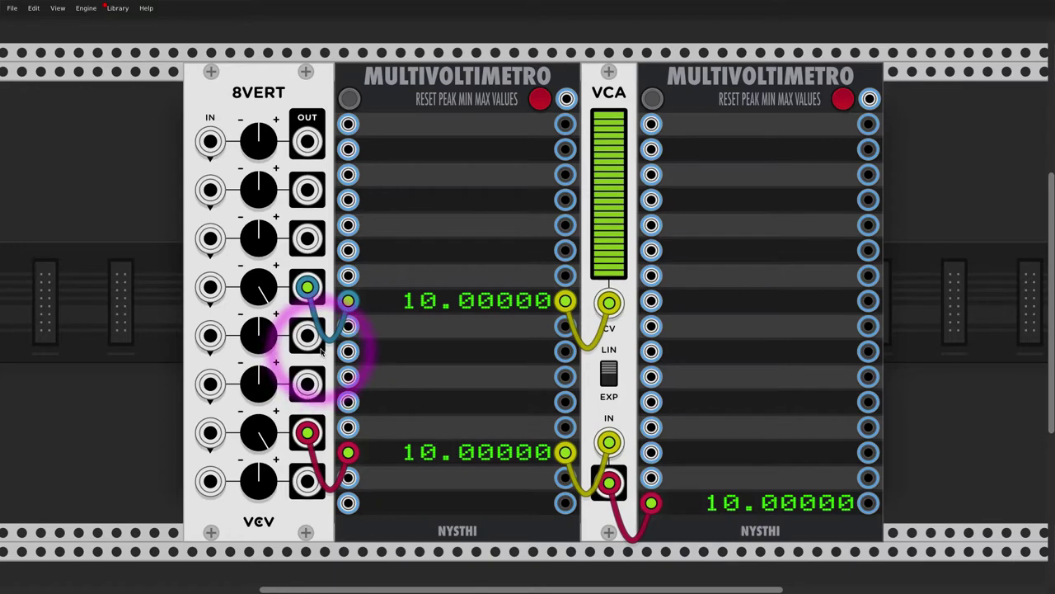
- Turn 8VERT knob 4 down to 2.02 V CV and knob 7 to about 4.99 V input
drag(259, 287, 259, 372)
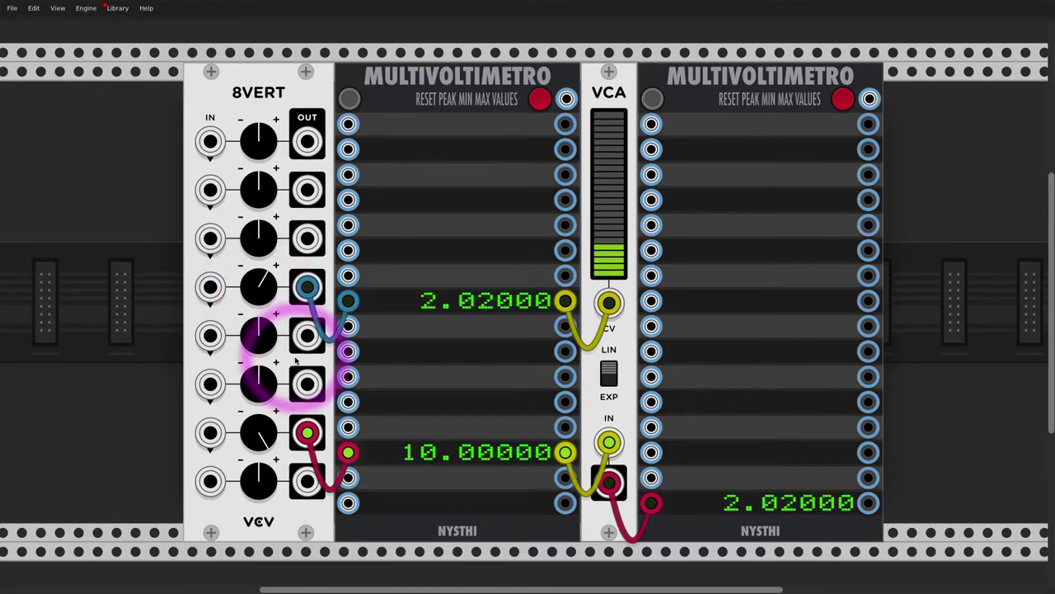
drag(249, 435, 249, 492)
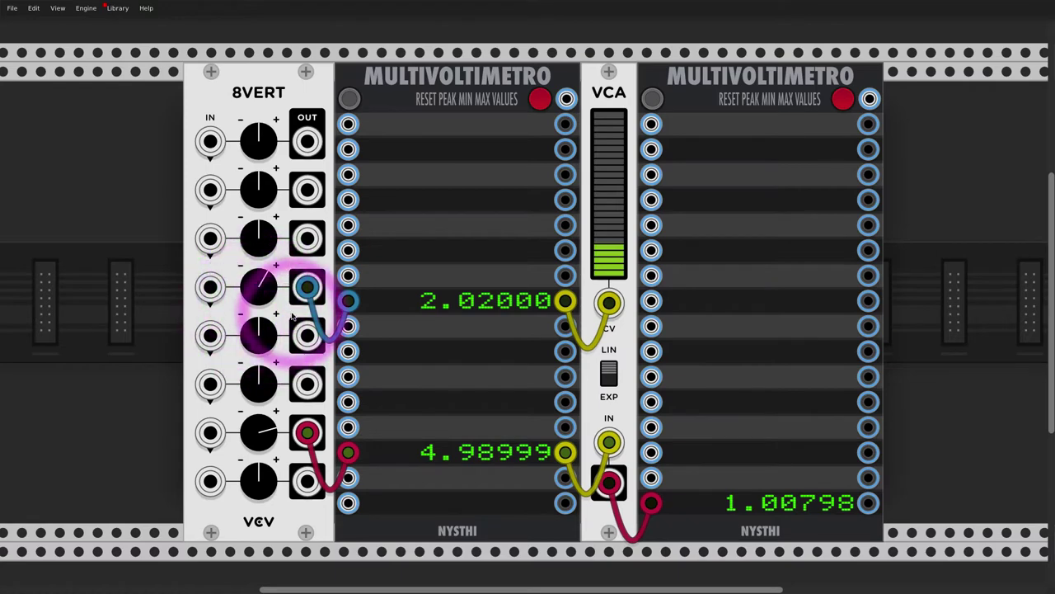
- Replace the 8VERT channel 4 CV cable with the 4.99 V input signal patched into VCA CV
right_click(264, 289)
click(308, 286)
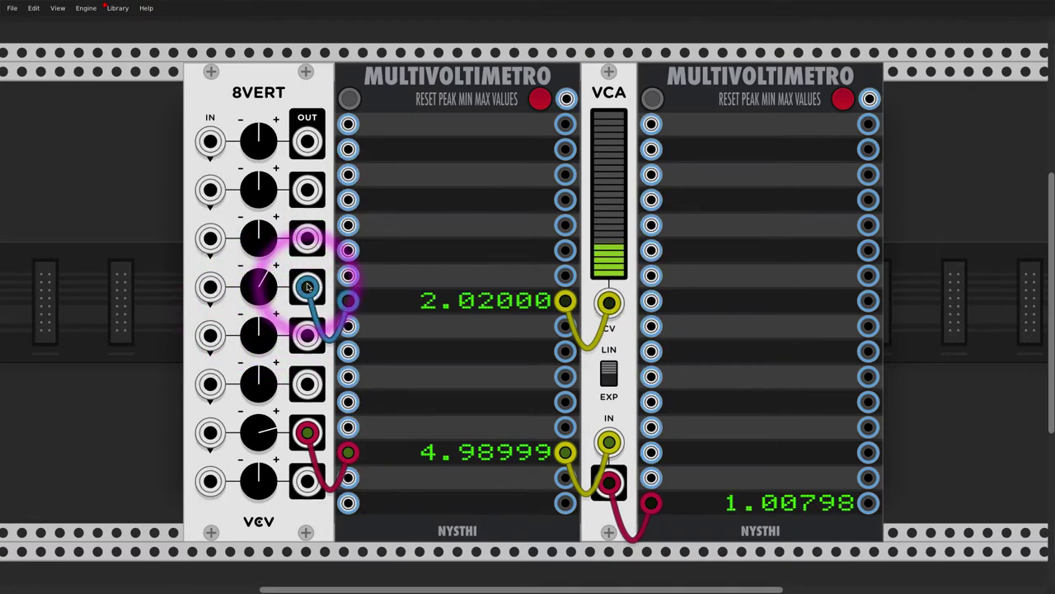
right_click(307, 287)
right_click(608, 302)
right_click(261, 286)
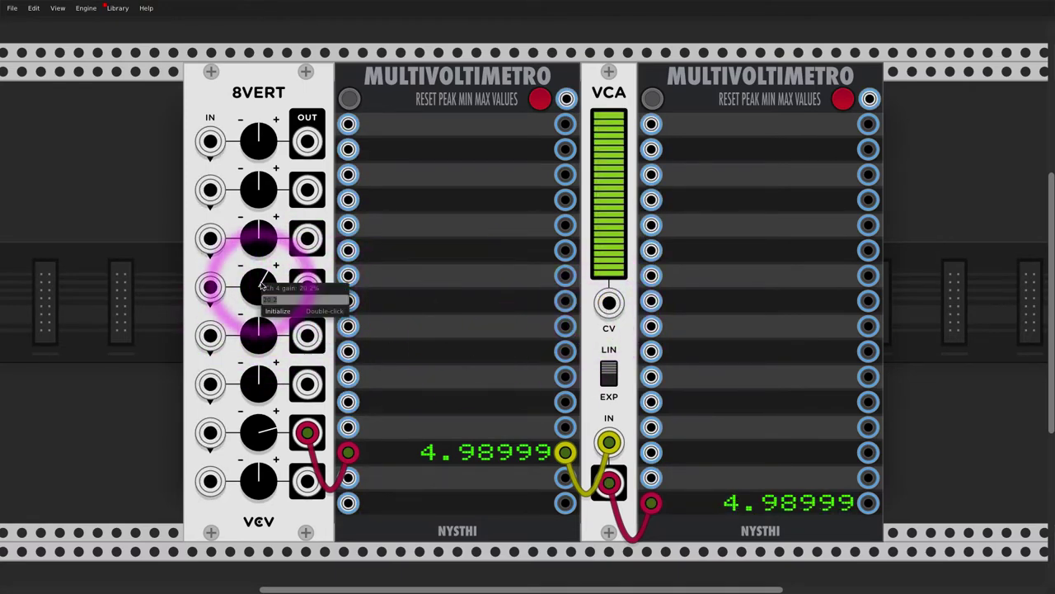
click(257, 287)
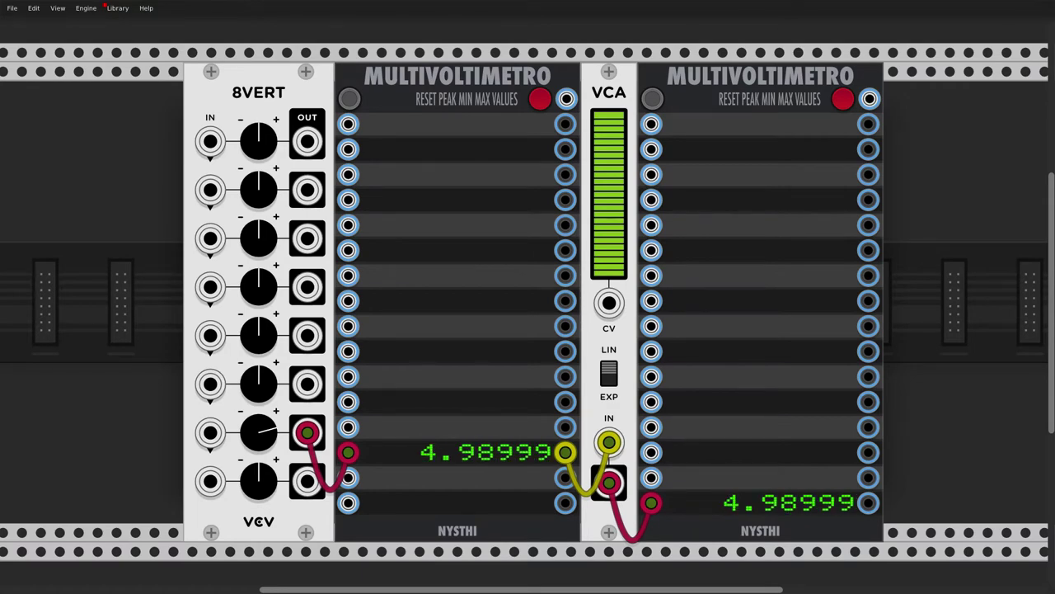
drag(609, 303, 569, 445)
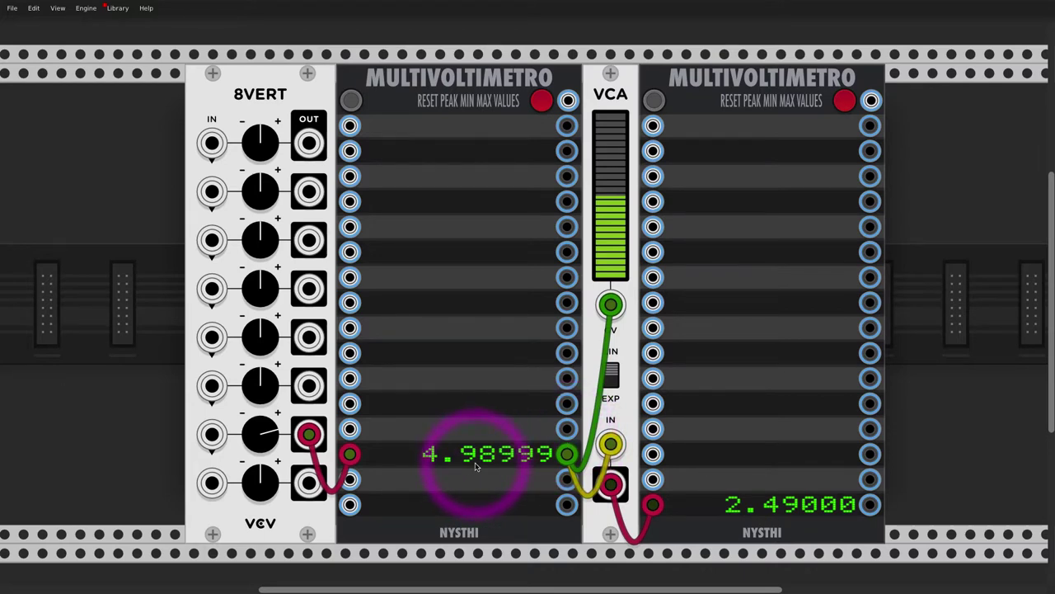
scroll(475, 467, right, 1)
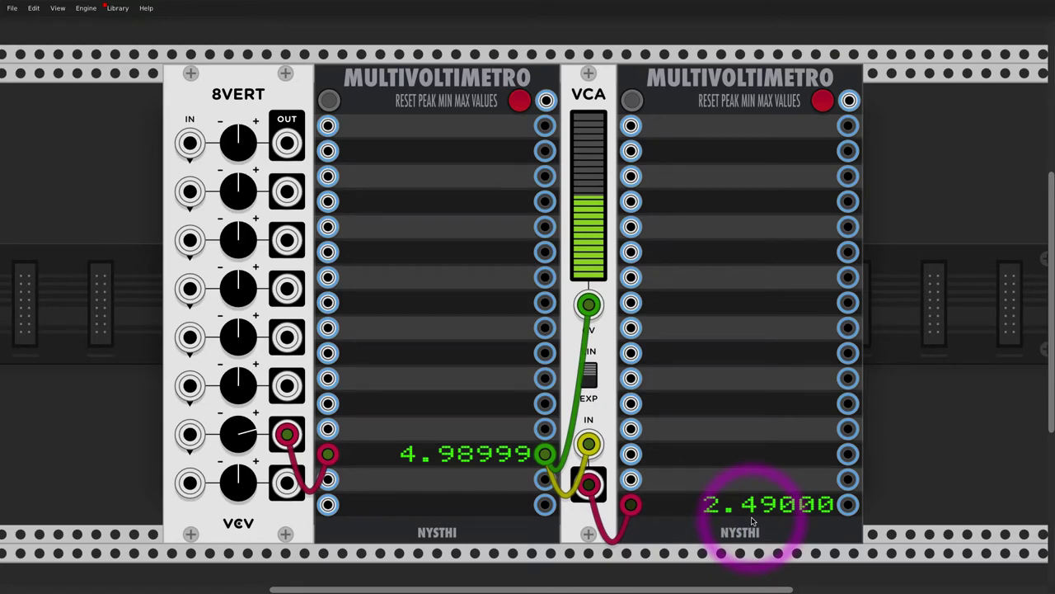
- Duplicate the VCA twice, chaining the first VCA's output into the copy's CV, and close the gaps
scroll(752, 520, right, 5)
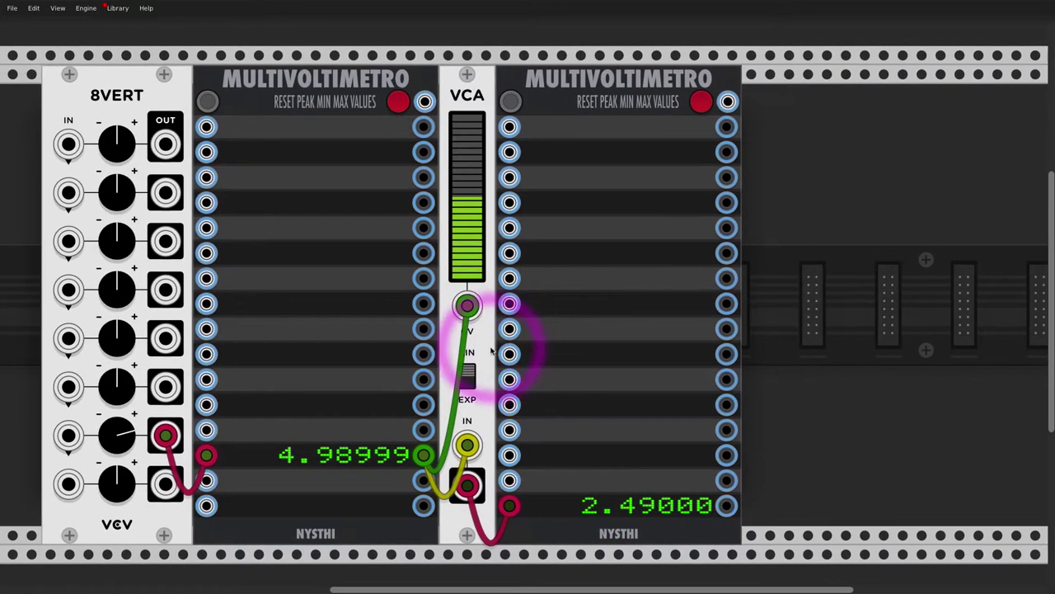
key(ctrl+d)
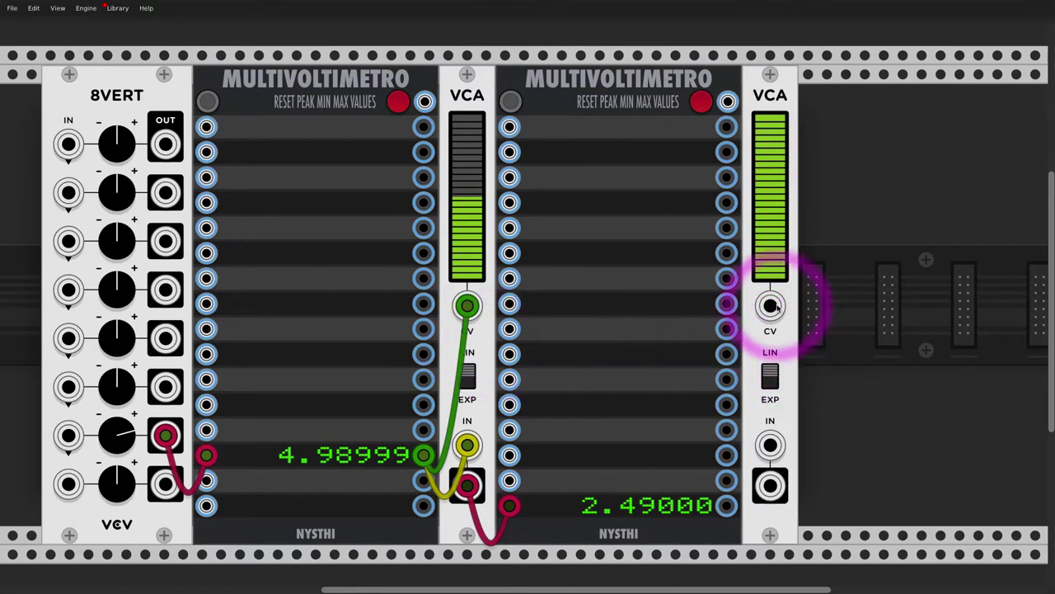
drag(770, 306, 727, 505)
drag(793, 293, 423, 455)
key(ctrl+d)
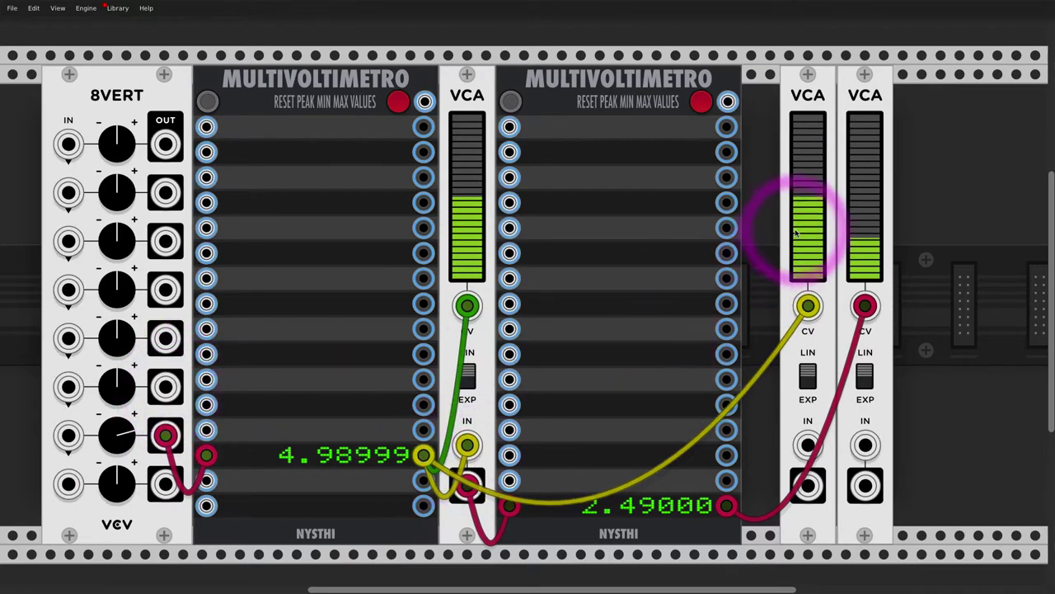
drag(817, 97, 777, 97)
drag(860, 92, 822, 92)
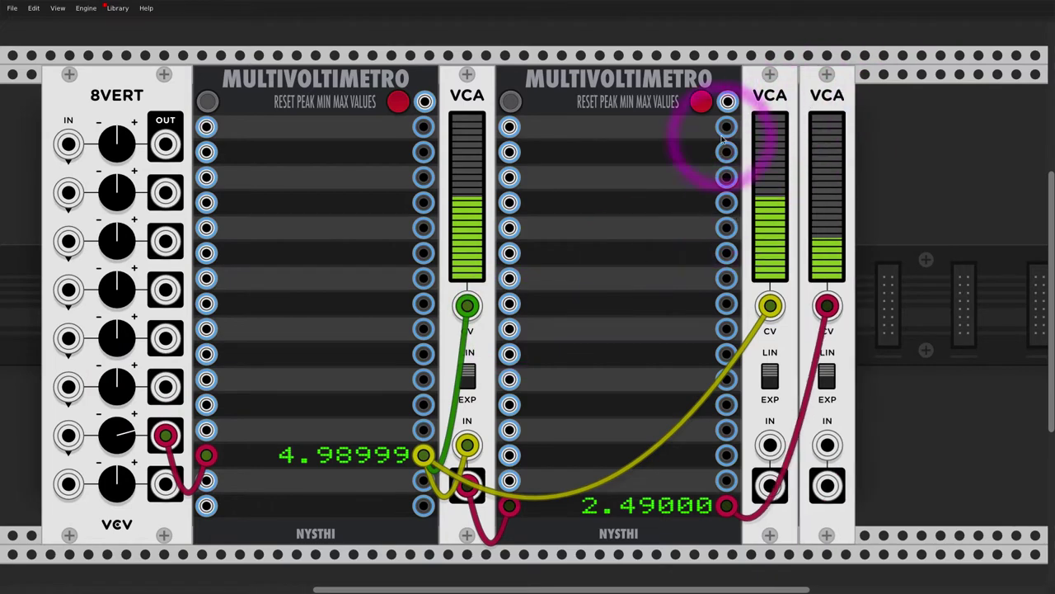
- Sweep the input voltage from zero upward and switch the first VCA's response curve mode
drag(130, 425, 130, 383)
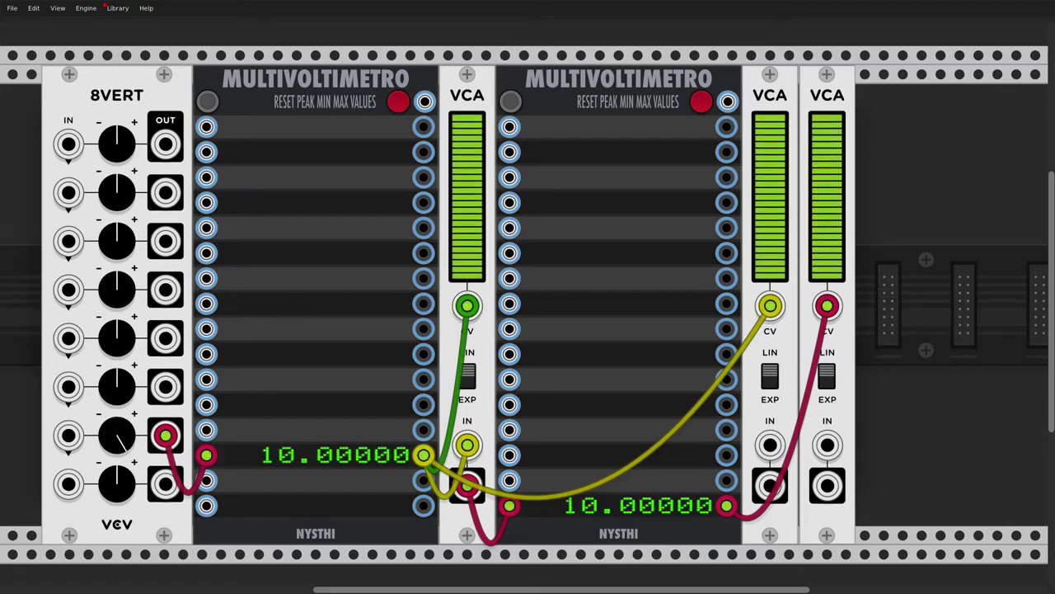
click(573, 188)
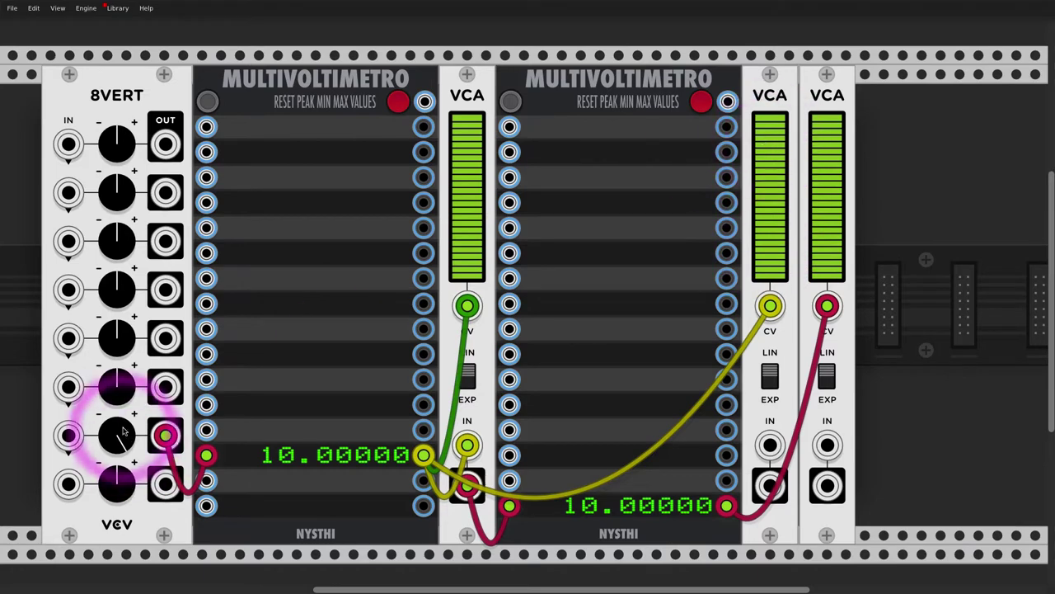
drag(116, 435, 115, 524)
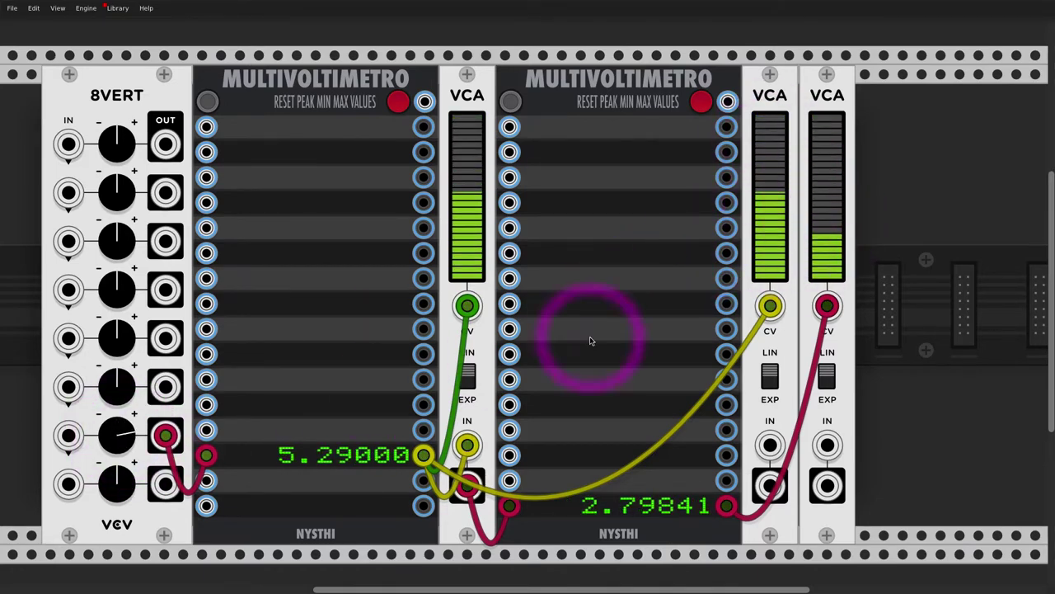
mouse_move(123, 436)
mouse_down()
mouse_move(123, 404)
mouse_move(122, 426)
mouse_up()
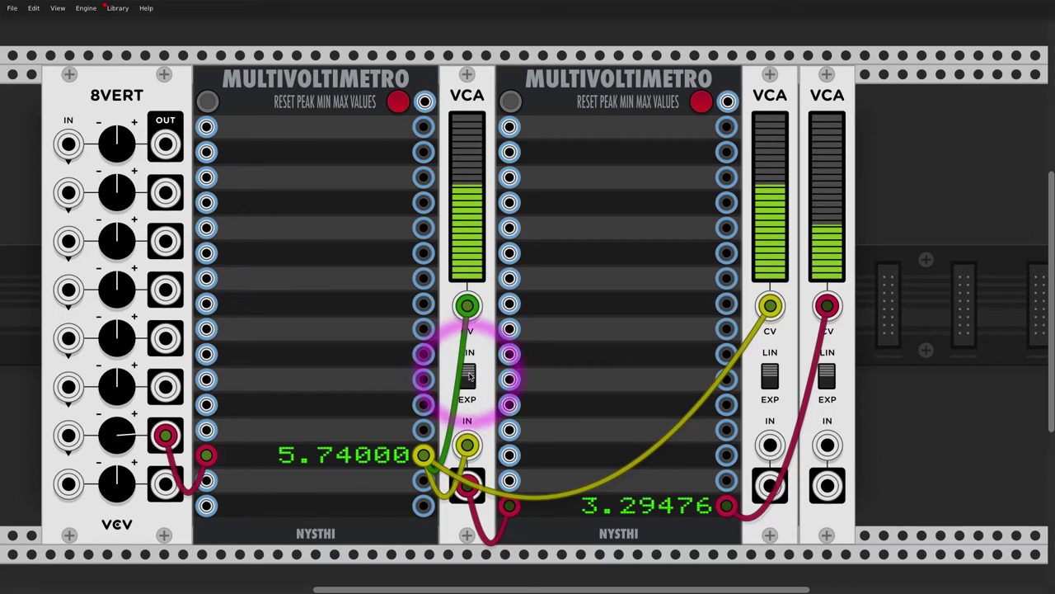
click(935, 229)
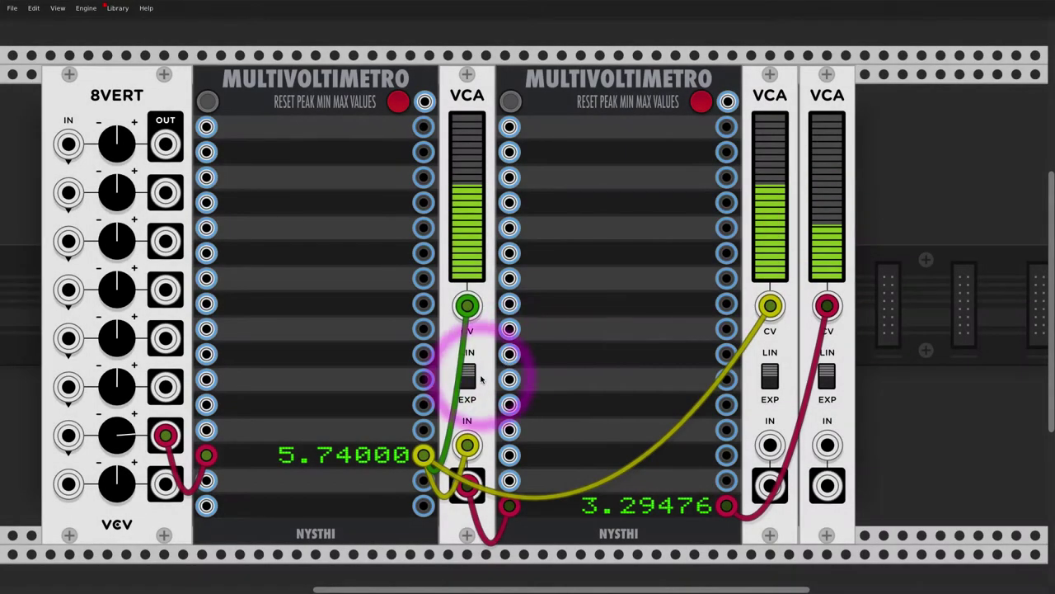
click(467, 380)
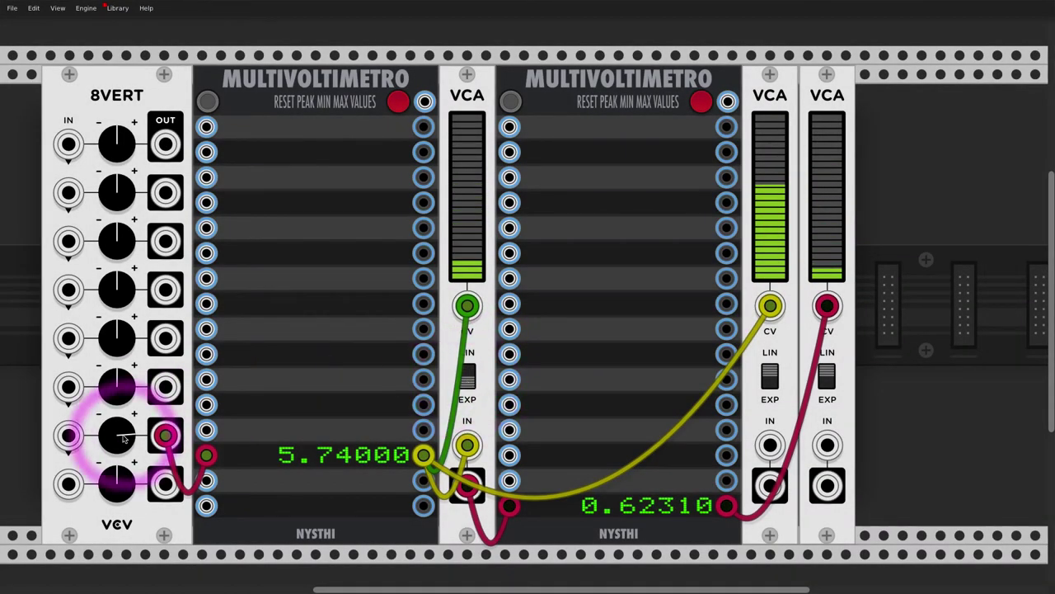
drag(118, 436, 118, 387)
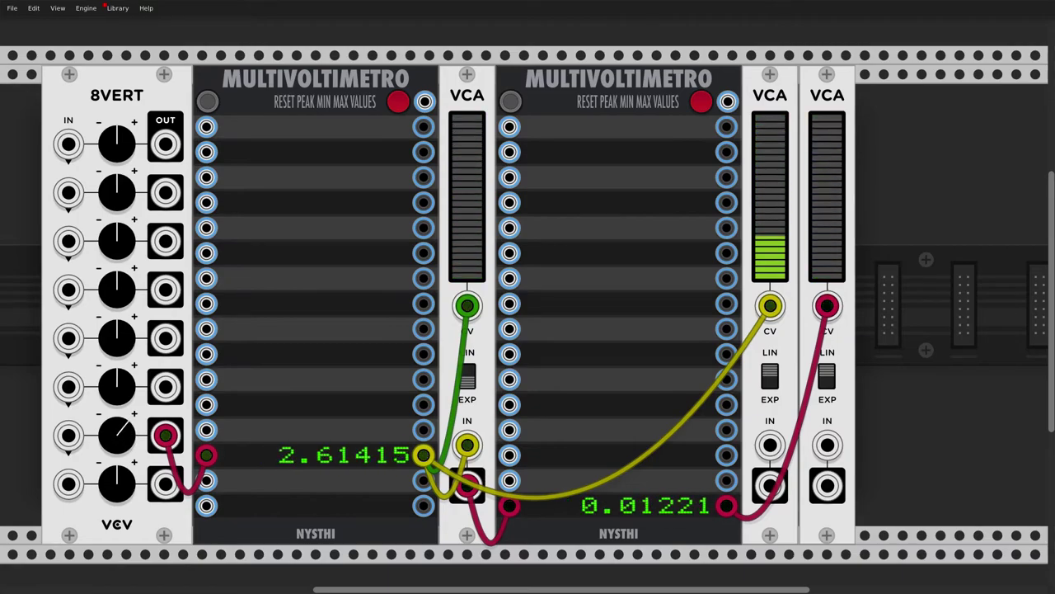
click(548, 372)
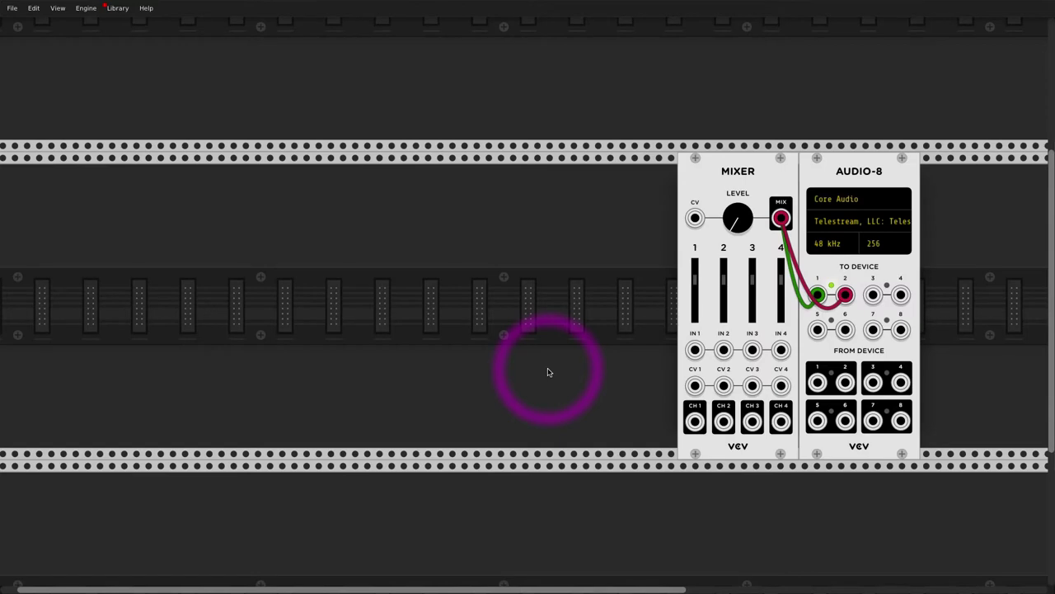
- Add VCO-1 and a VCF, patching the saw output into the filter input
right_click(548, 372)
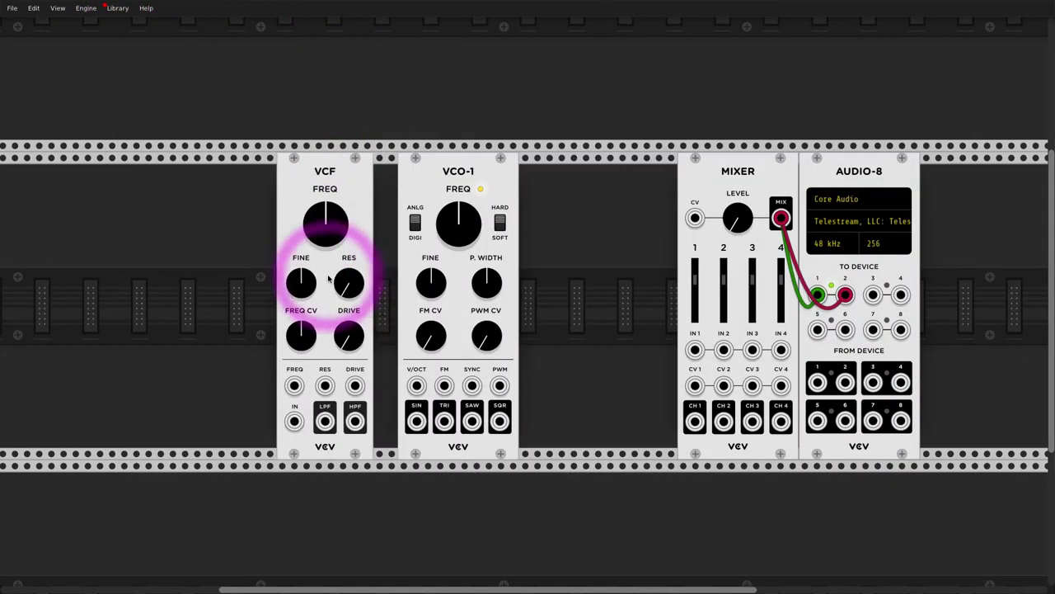
drag(318, 280, 503, 262)
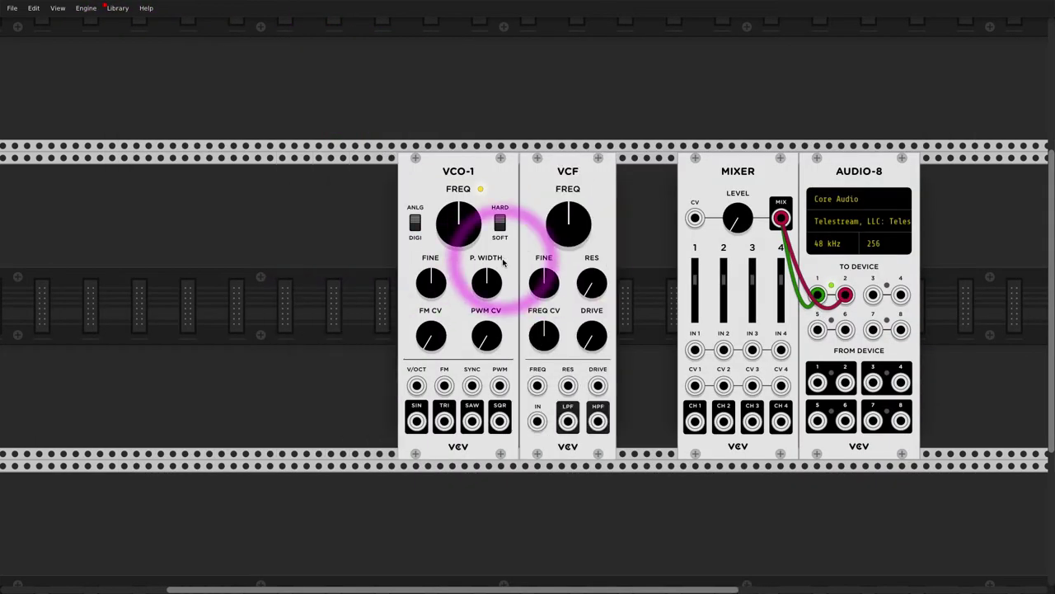
drag(471, 422, 695, 351)
- Lower the VCO-1 pitch and sweep the VCF cutoff frequency
click(738, 216)
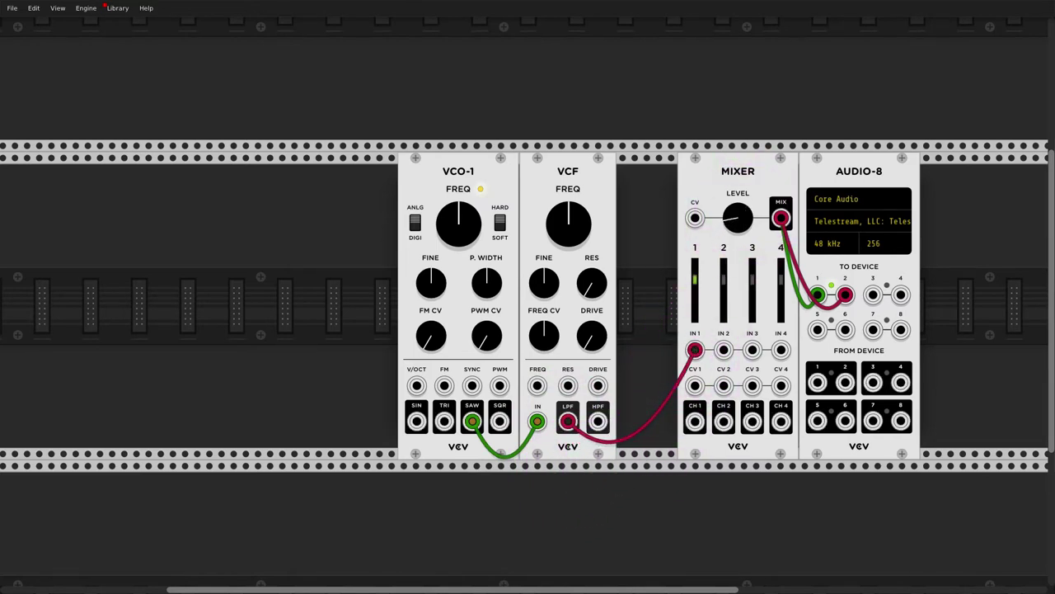
drag(738, 217, 738, 210)
drag(458, 222, 459, 255)
click(569, 237)
drag(569, 236, 569, 211)
- Add LFO-1, patch its triangle into the VCF cutoff, set FREQ CV depth, and arrange the modules
right_click(278, 229)
click(94, 57)
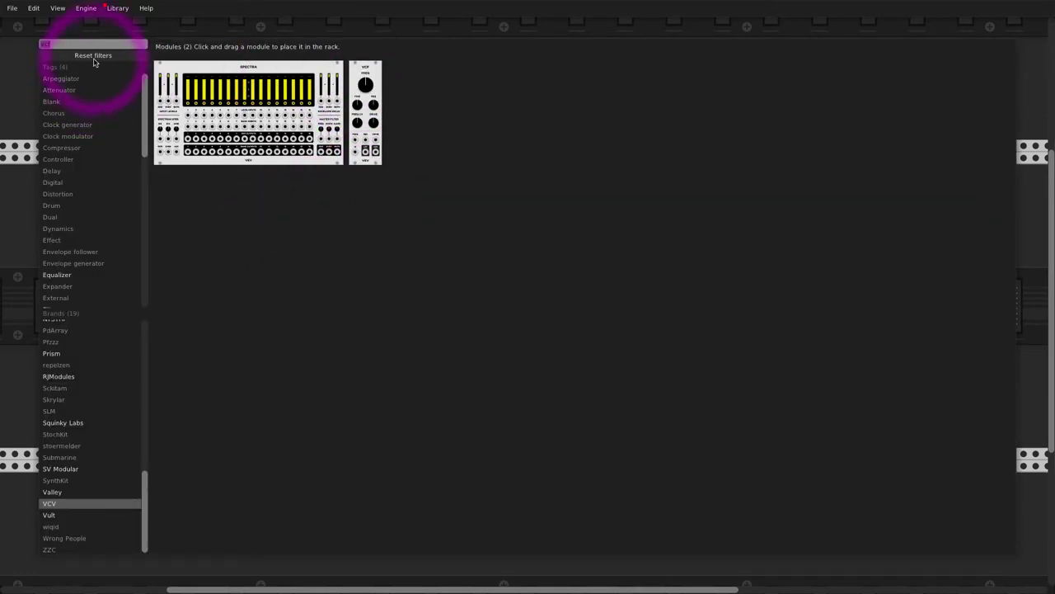
text(lfo)
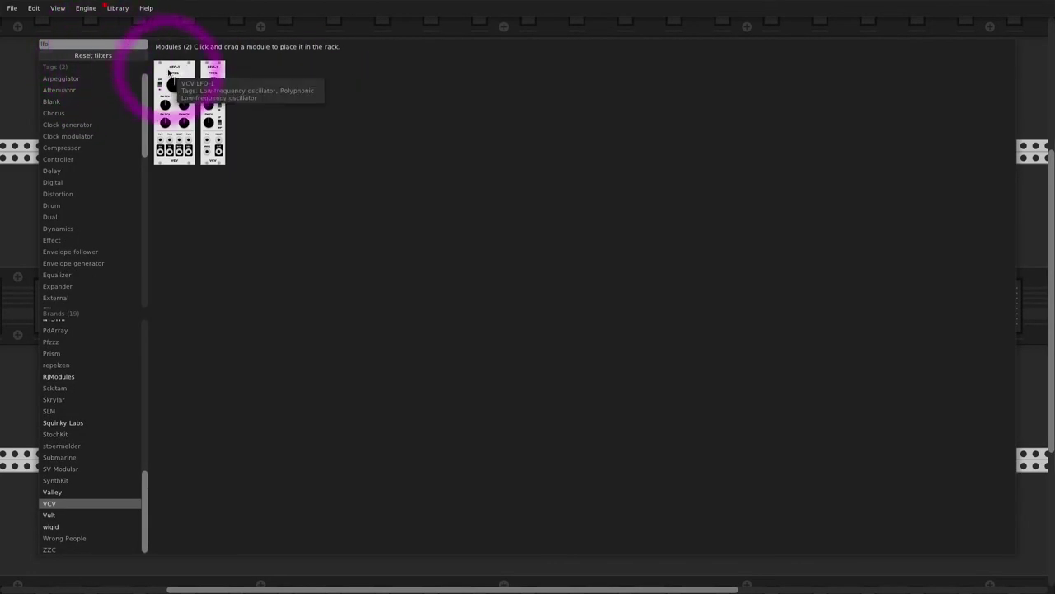
drag(170, 70, 212, 297)
drag(201, 421, 537, 385)
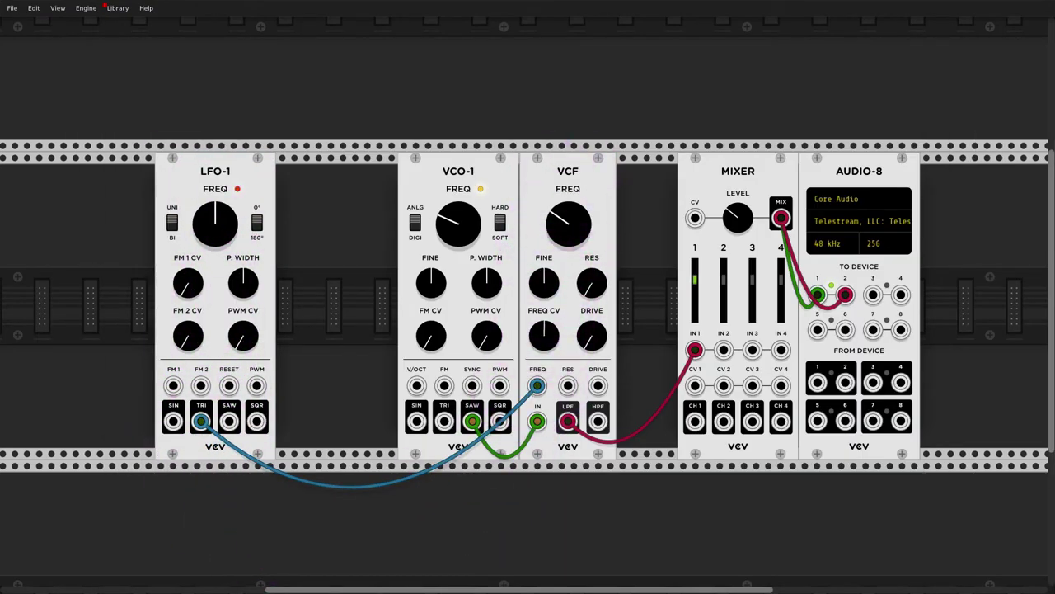
drag(544, 334, 544, 363)
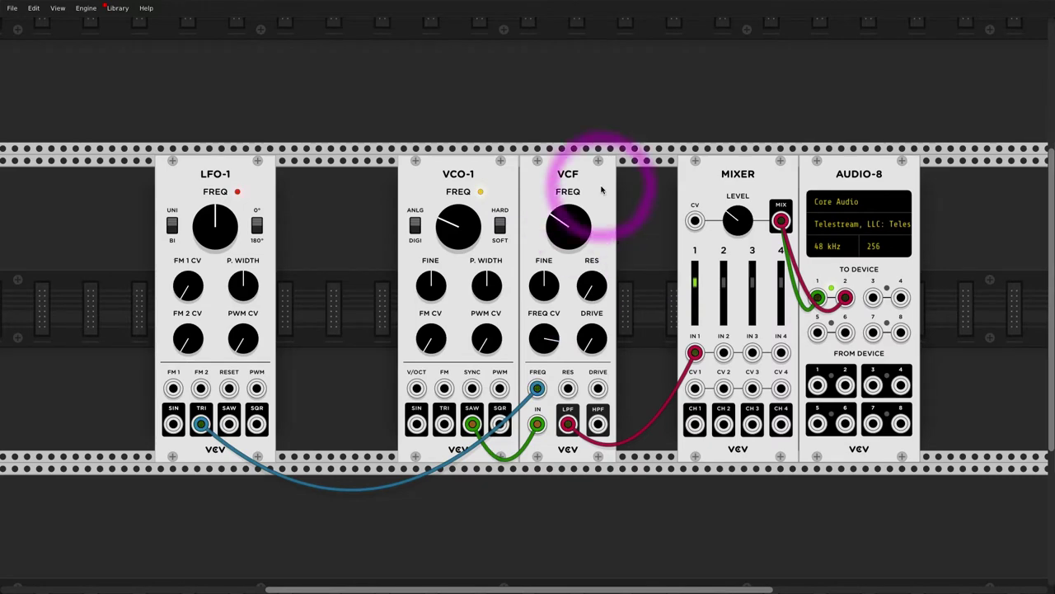
drag(603, 181, 542, 181)
drag(212, 185, 358, 185)
- Add a Scope showing the LFO triangle on X IN and leave a gap before the filter
right_click(229, 207)
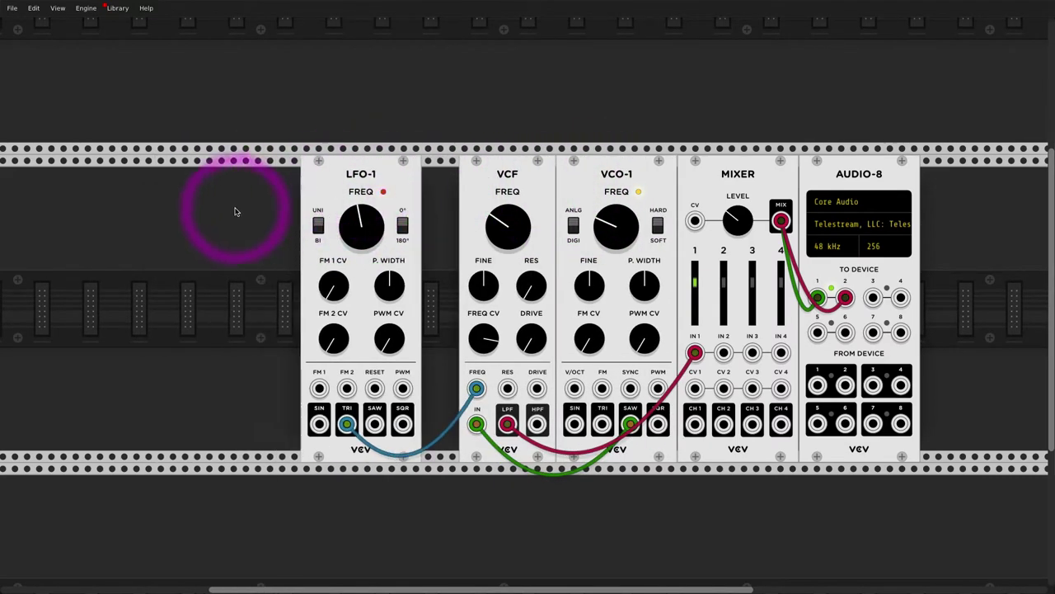
text(scope)
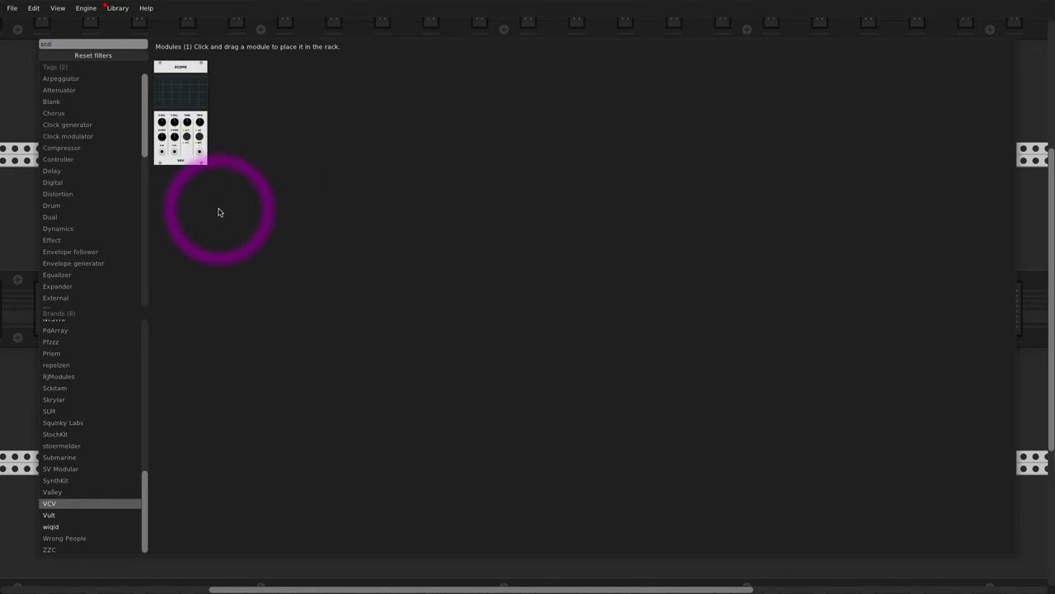
key(Return)
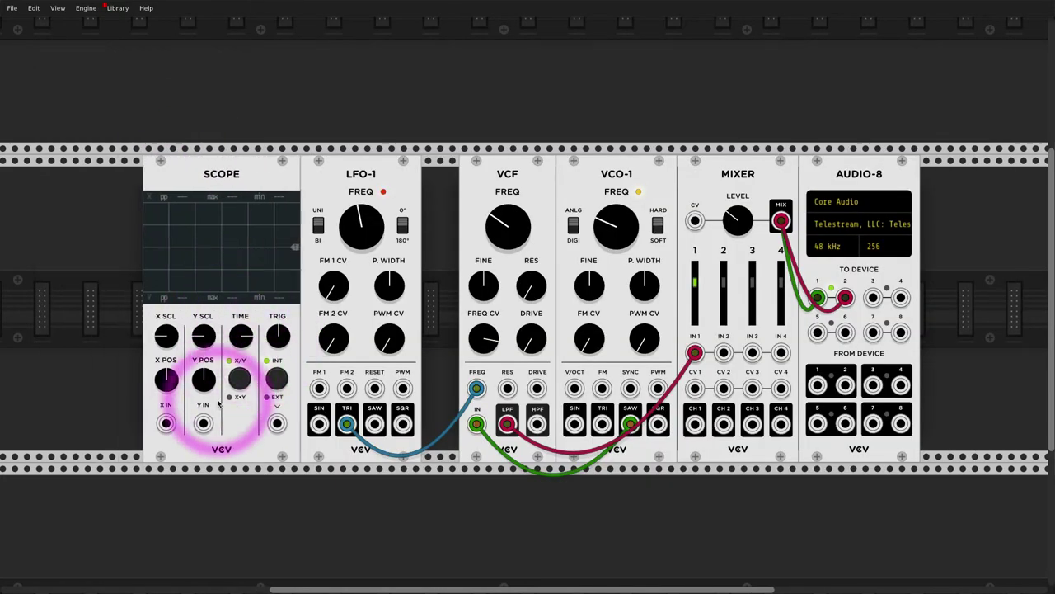
drag(165, 423, 347, 423)
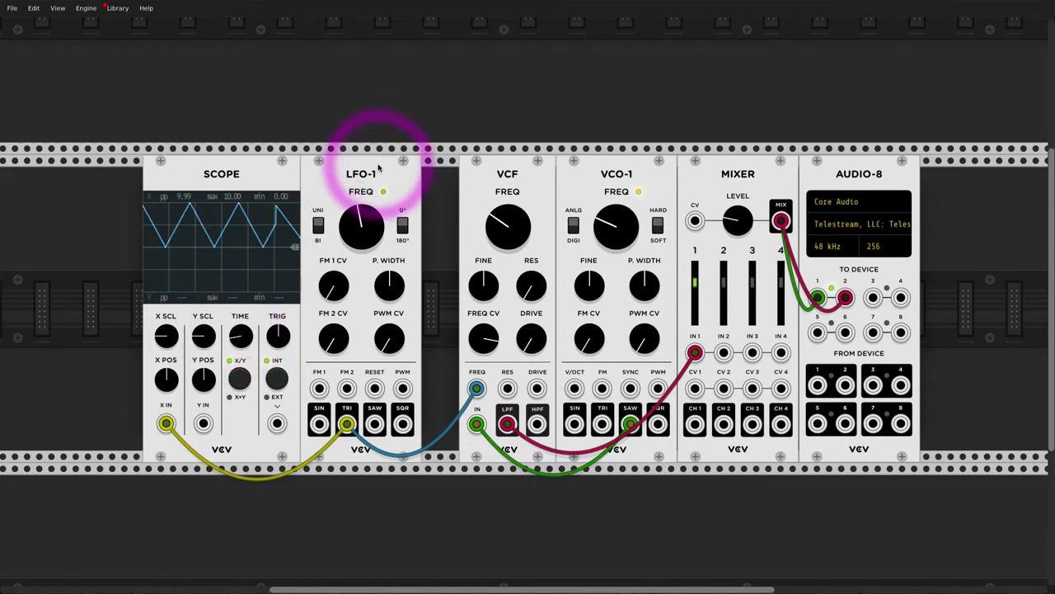
drag(359, 169, 297, 176)
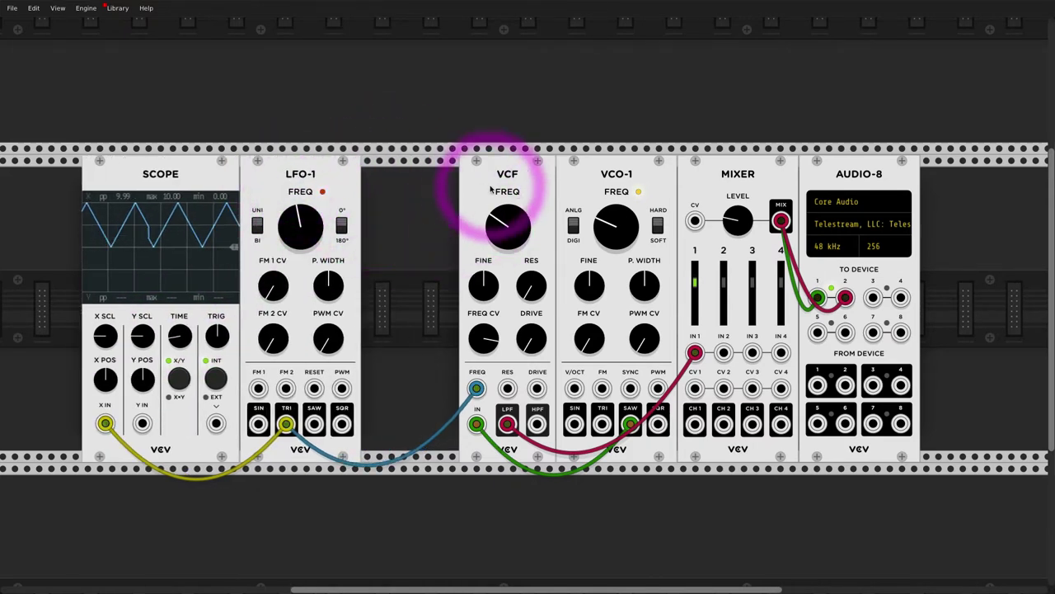
drag(492, 189, 517, 190)
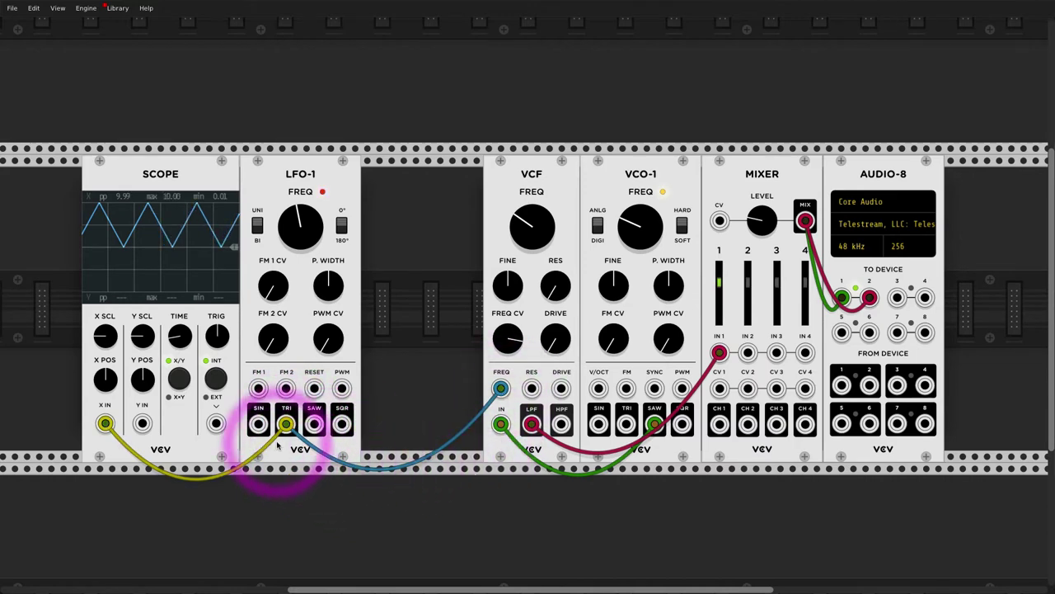
- Insert a VCA fed by the triangle at IN and CV, its output driving VCF cutoff and Scope Y
right_click(387, 266)
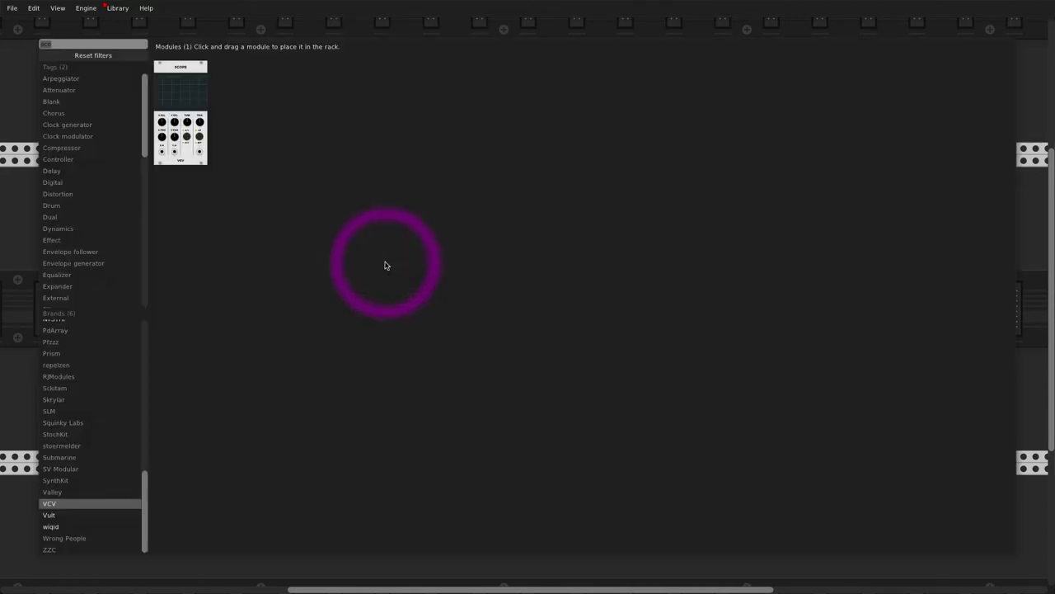
text(vca)
drag(160, 106, 418, 328)
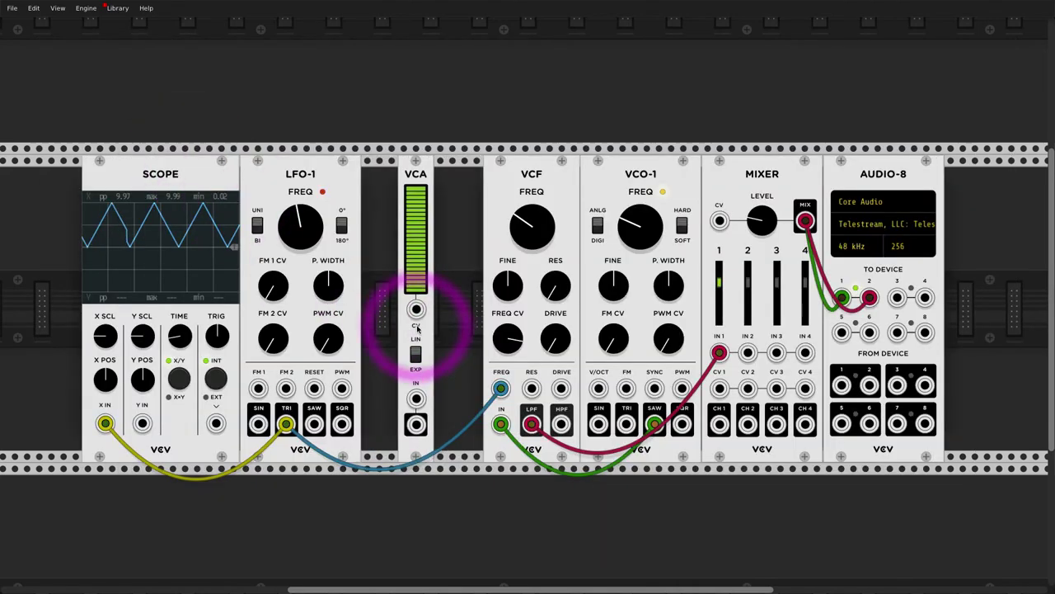
mouse_move(501, 389)
mouse_down()
mouse_move(417, 398)
mouse_move(501, 388)
mouse_up()
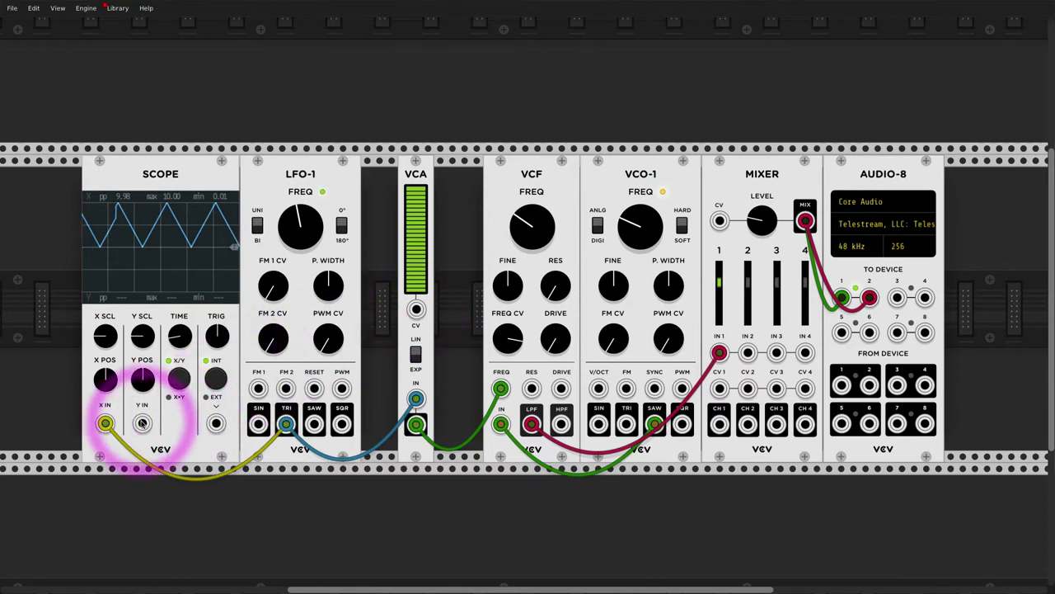
mouse_move(142, 423)
mouse_down()
mouse_move(417, 455)
mouse_move(418, 427)
mouse_up()
drag(415, 309, 286, 424)
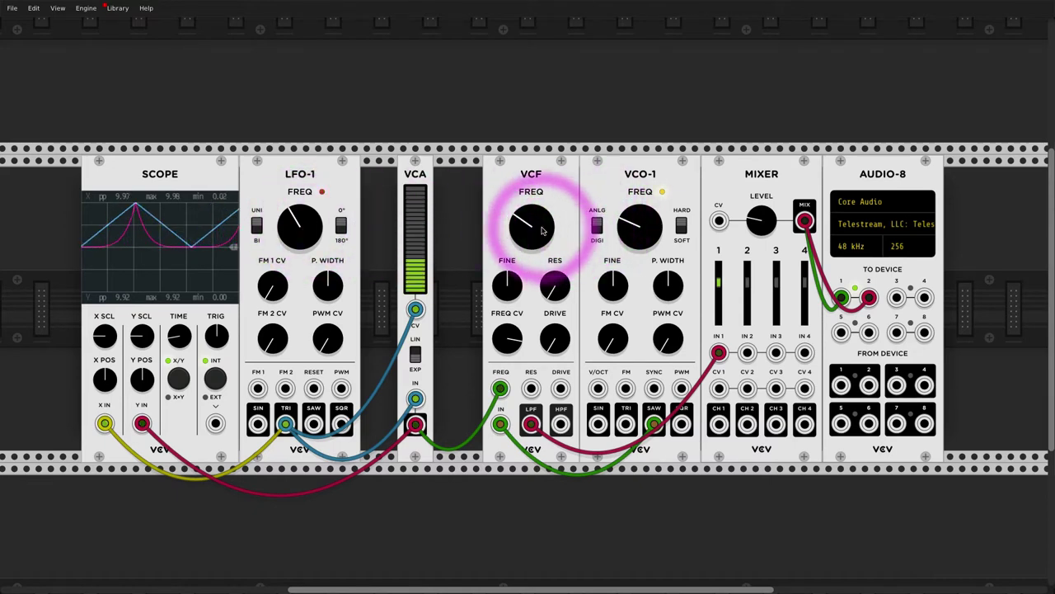
- Deepen the VCF FREQ CV and repatch LFO-1's saw into the VCA's CV and IN jacks
drag(512, 334, 480, 319)
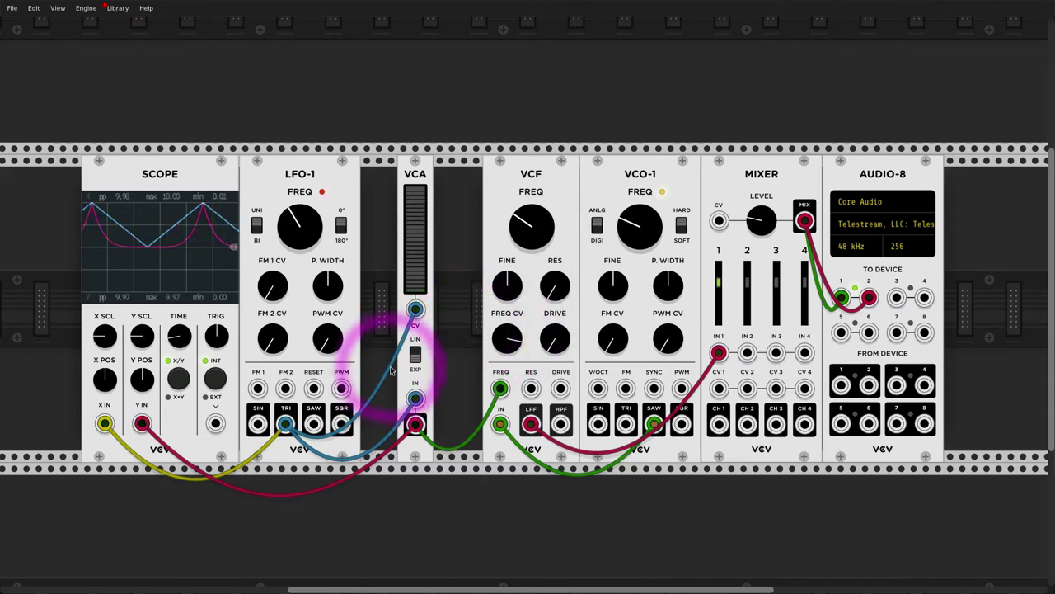
mouse_move(415, 309)
mouse_down()
mouse_move(414, 412)
mouse_move(329, 431)
mouse_move(341, 435)
mouse_move(415, 311)
mouse_up()
mouse_move(415, 398)
mouse_down()
mouse_move(278, 431)
mouse_move(313, 423)
mouse_up()
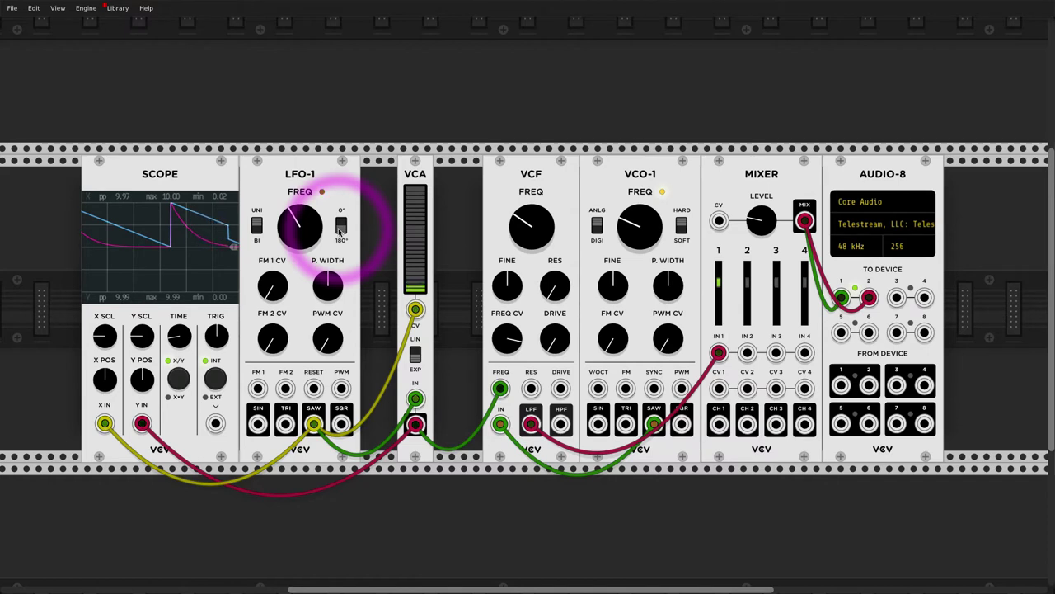
- Replug the saw into the VCA gain input, slide LFO-1 left and the VCA against the filter
drag(415, 309, 382, 320)
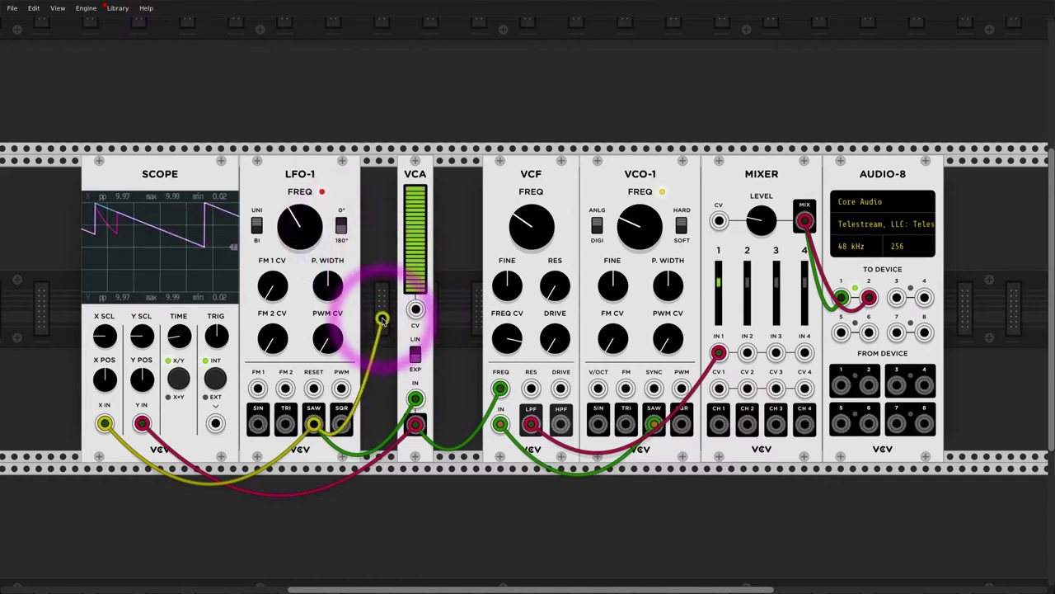
drag(382, 320, 414, 309)
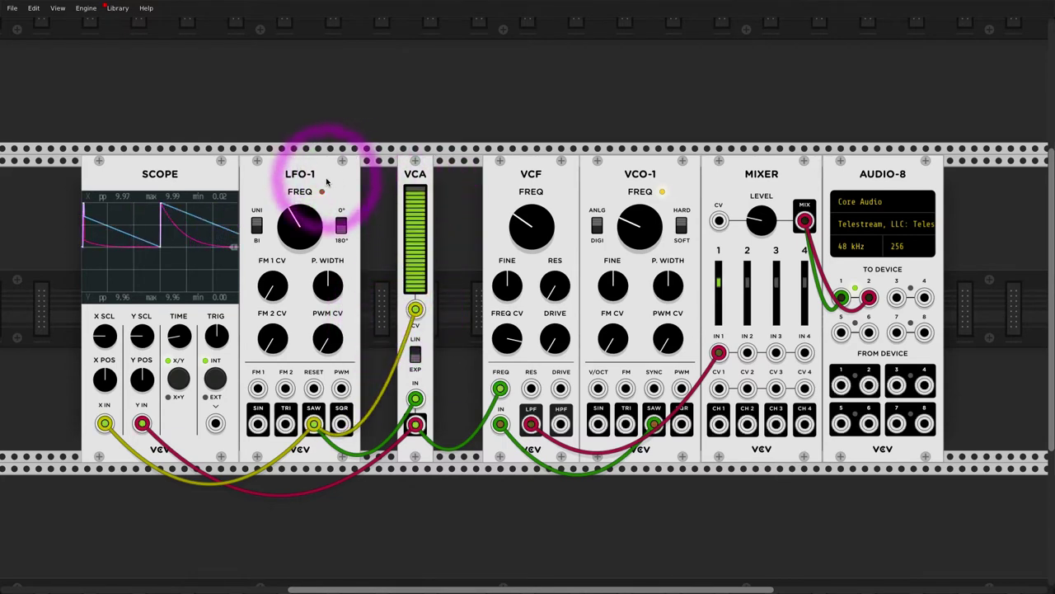
drag(314, 180, 267, 178)
drag(426, 171, 471, 165)
- Delete the cables on the VCA's gain input, signal input and scope output
right_click(464, 309)
right_click(464, 399)
right_click(461, 426)
- Add an ADSR gated by a faster LFO-1's square wave, its output driving the filter cutoff
right_click(371, 277)
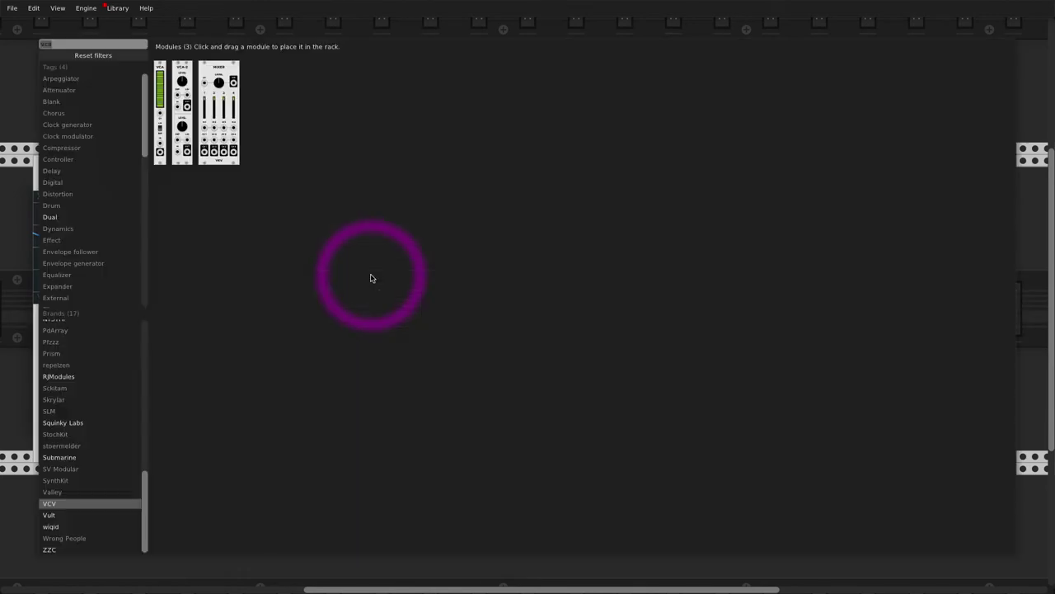
text(adsr)
drag(184, 113, 237, 456)
right_click(264, 423)
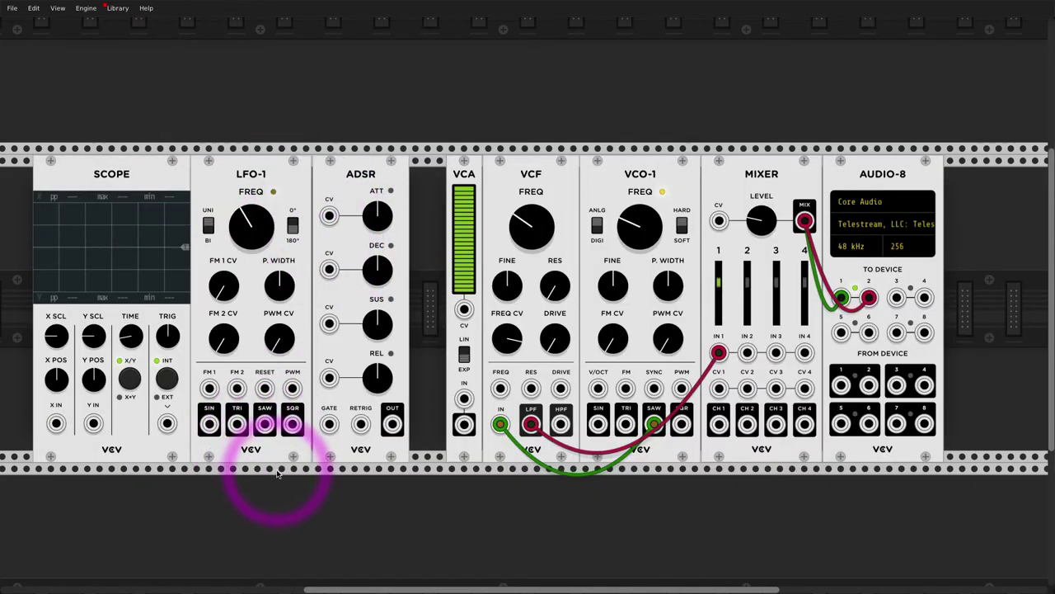
drag(240, 231, 240, 220)
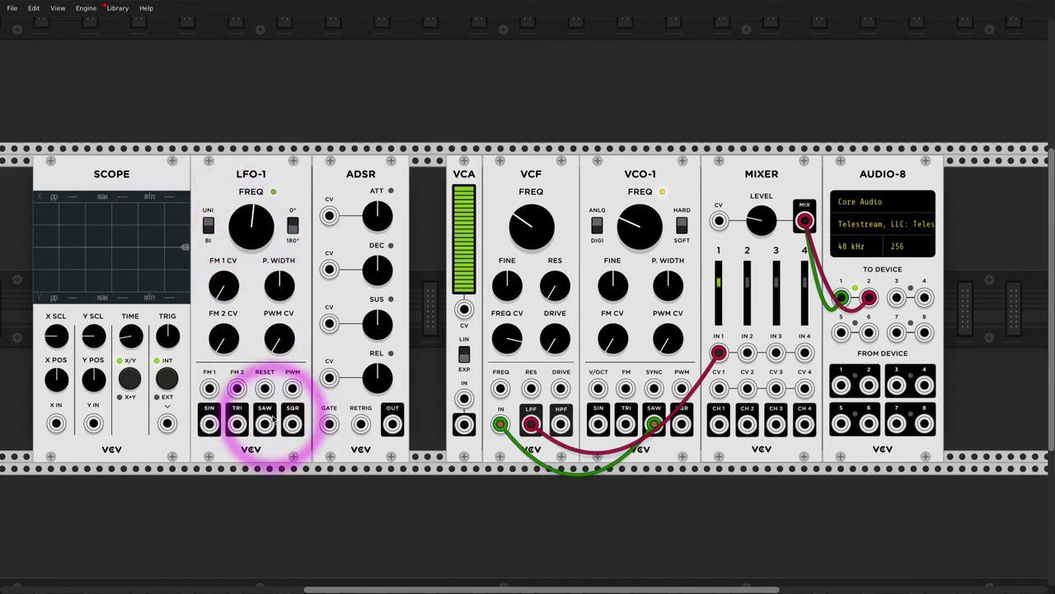
drag(293, 423, 329, 424)
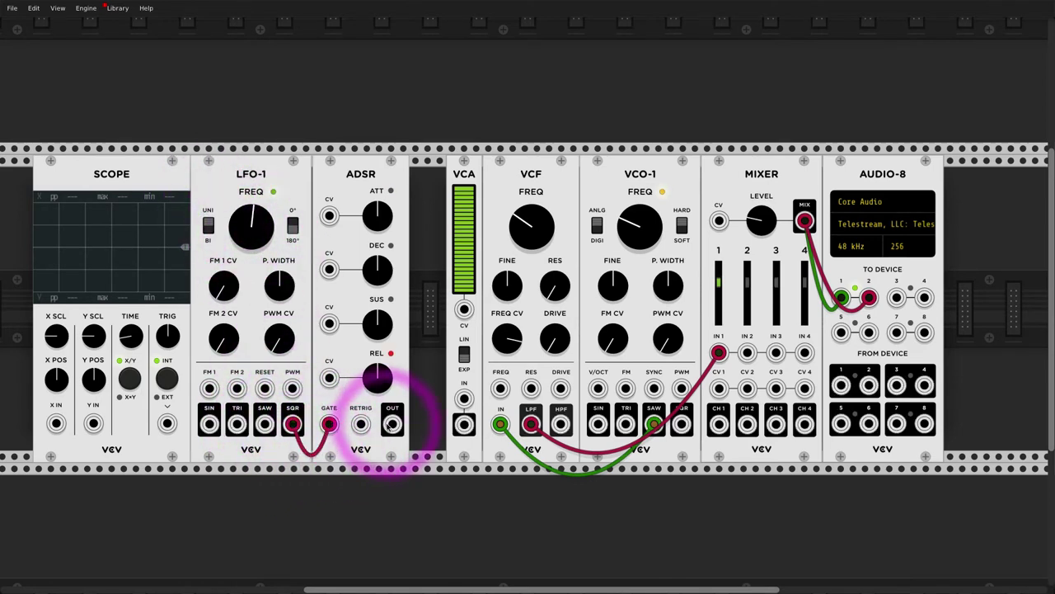
drag(392, 423, 970, 306)
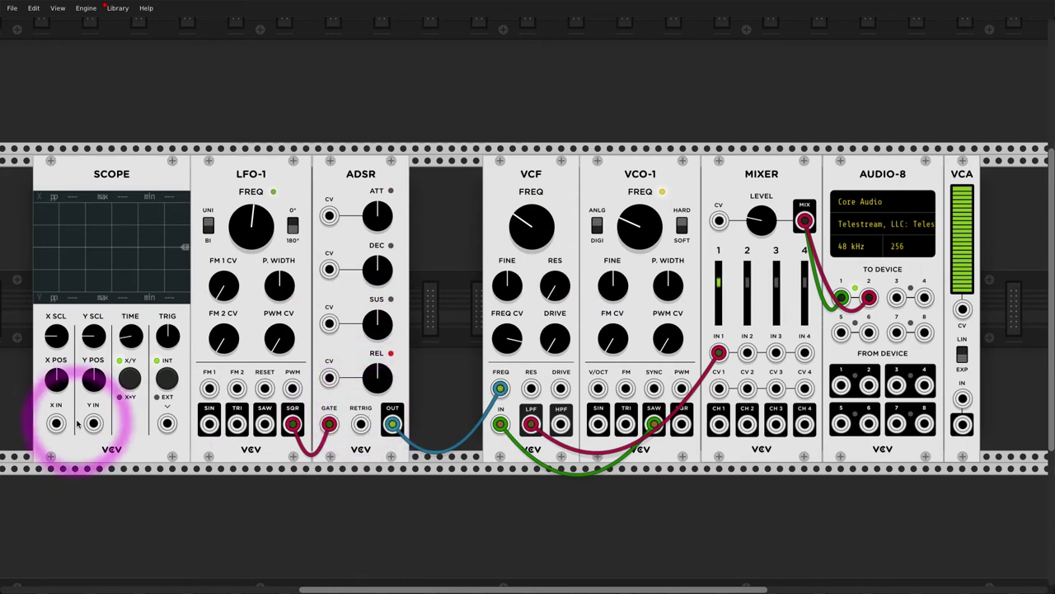
- Show the ADSR on the scope and insert the VCA between ADSR and filter cutoff, envelope on its gain
drag(56, 423, 392, 424)
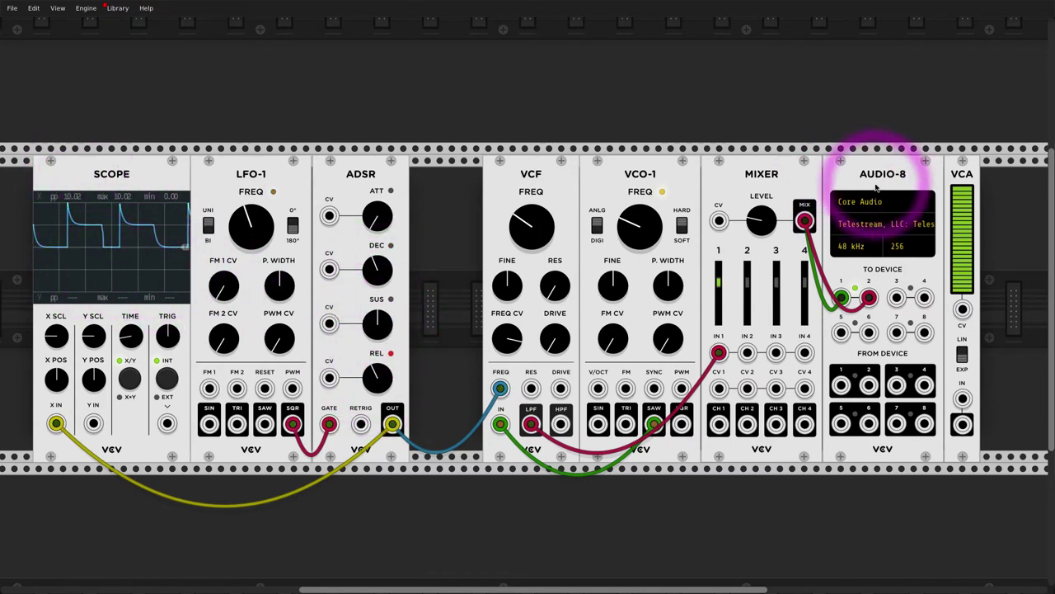
drag(954, 174, 441, 217)
mouse_move(501, 388)
mouse_down()
mouse_move(451, 399)
mouse_move(505, 401)
mouse_move(501, 388)
mouse_up()
drag(452, 310, 392, 424)
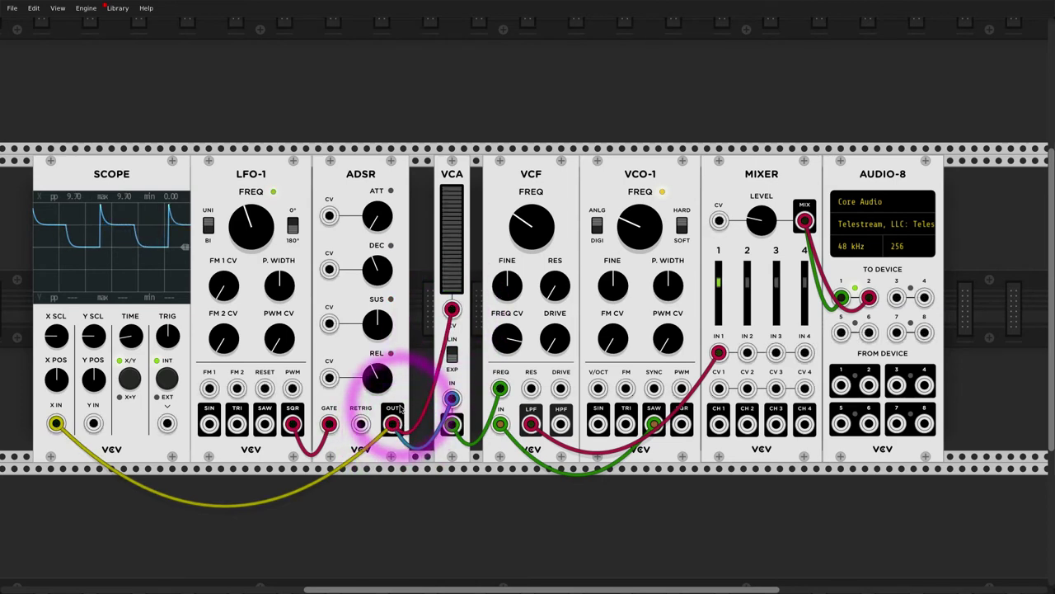
- Raise VCO-1's pitch, nudge the cutoff, lift ADSR sustain and switch the VCA's LIN/EXP curve
click(624, 229)
drag(530, 228, 532, 219)
click(640, 225)
drag(640, 224, 639, 190)
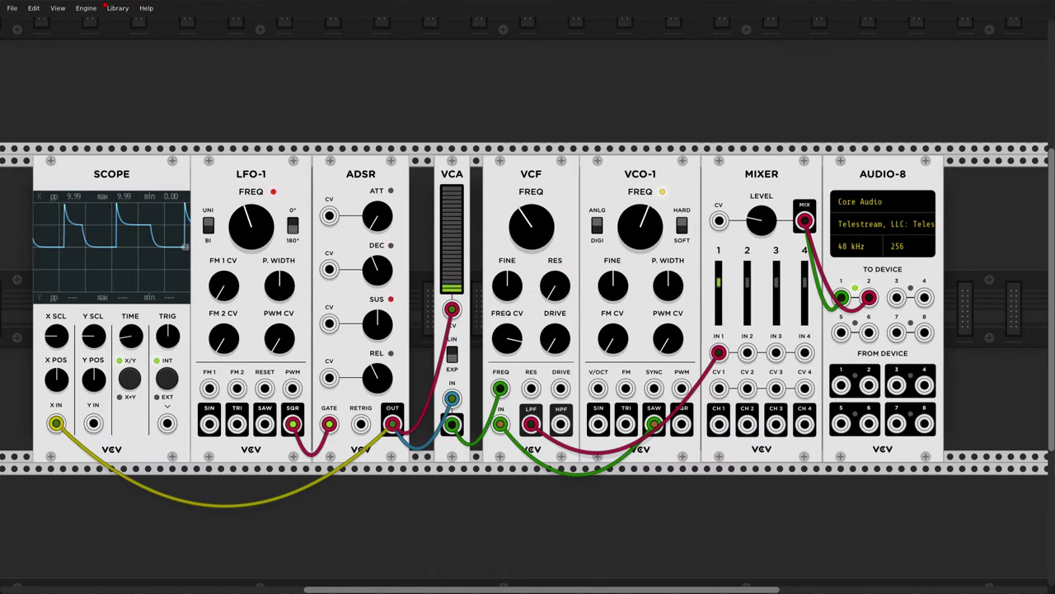
drag(635, 228, 635, 233)
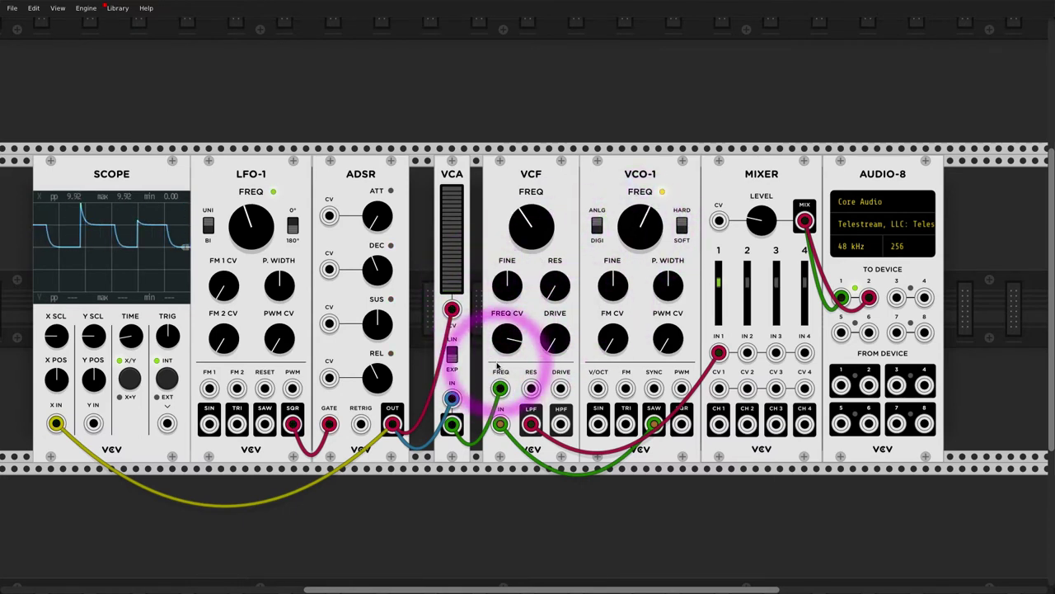
drag(377, 326, 377, 317)
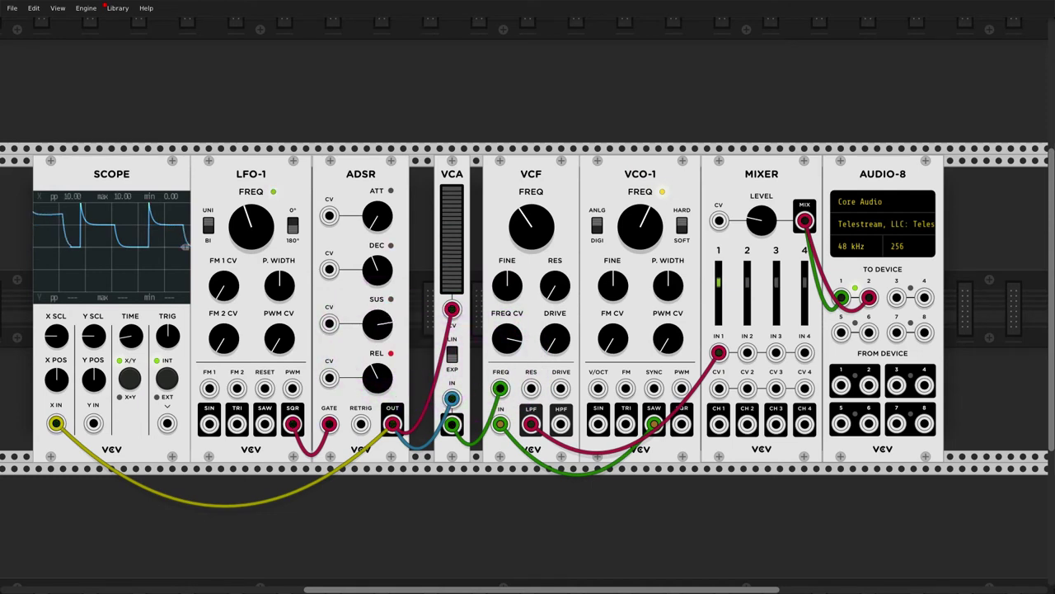
click(452, 354)
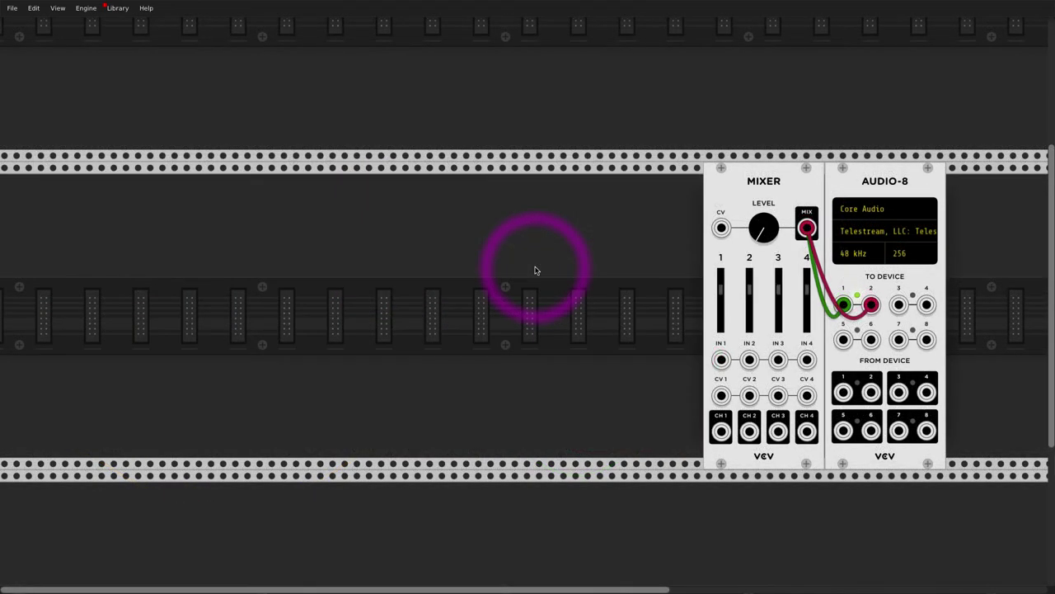
- Add a VCF and an LFO-1 to its left from the module browser
right_click(534, 270)
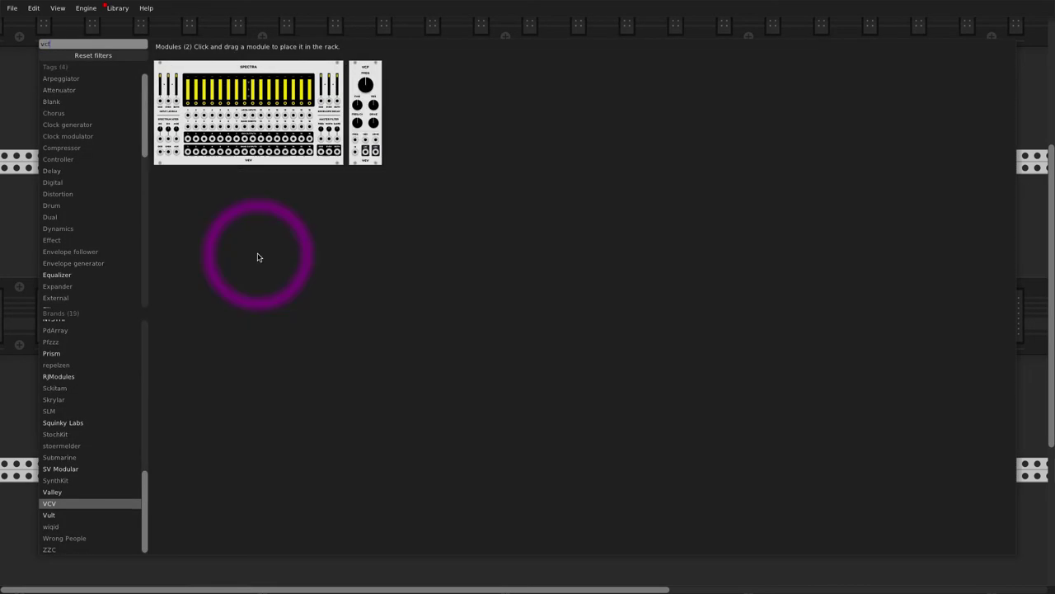
click(353, 118)
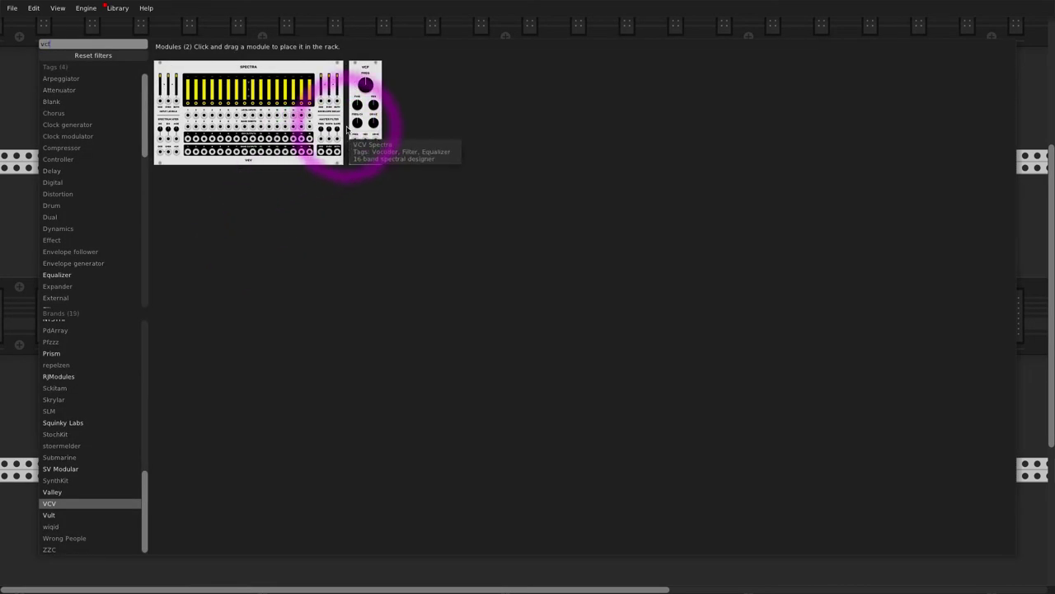
click(484, 228)
right_click(313, 297)
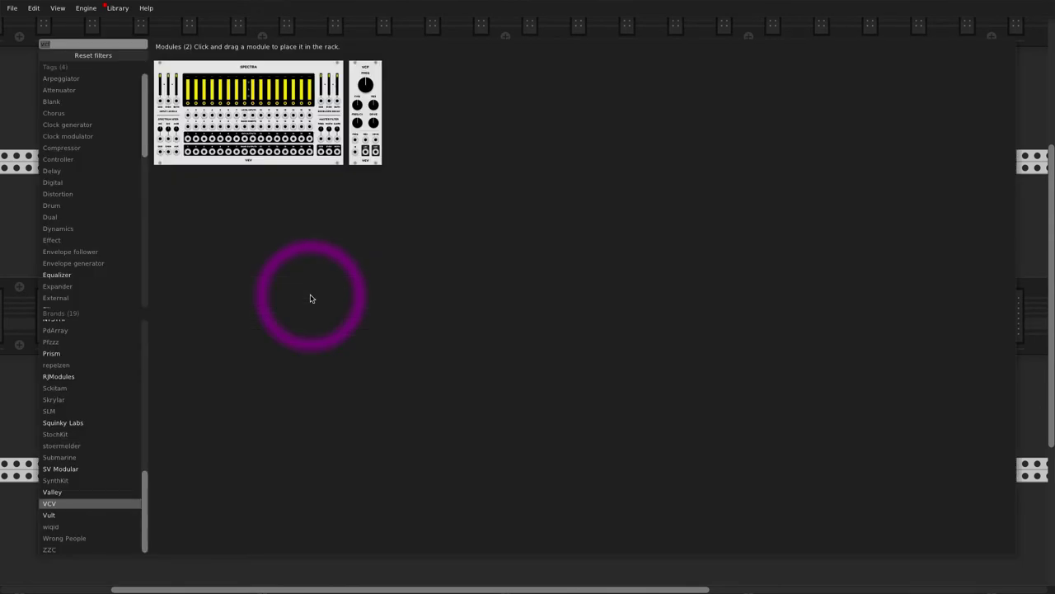
text(lfo)
drag(181, 112, 275, 288)
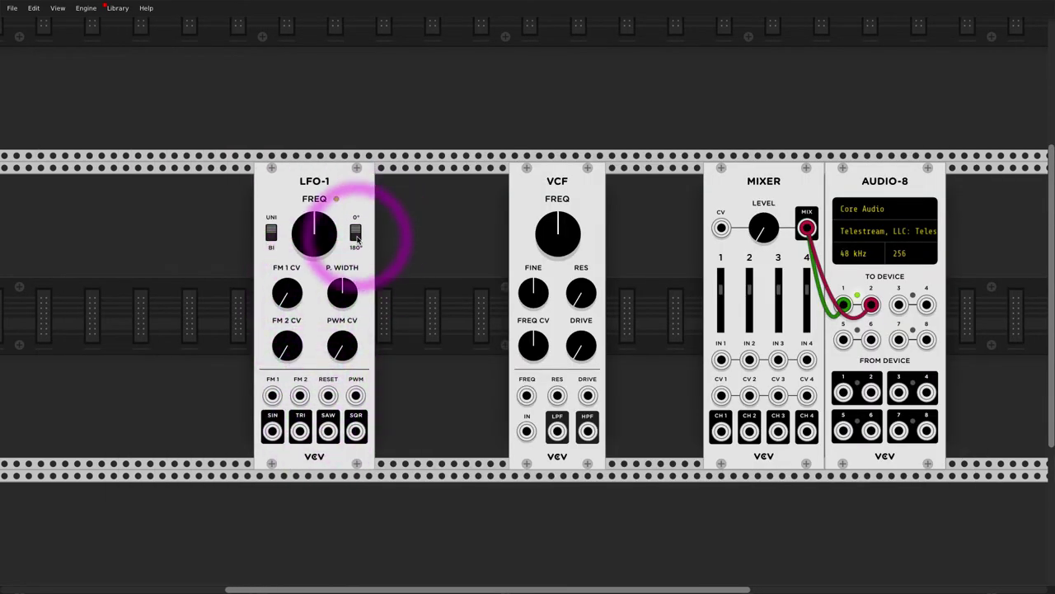
- Patch the LFO-1 saw into the VCF's inputs and route the VCF LPF to Mixer input 1
mouse_move(328, 430)
mouse_down()
mouse_move(396, 509)
mouse_move(526, 430)
mouse_move(523, 394)
mouse_move(354, 389)
mouse_move(328, 430)
mouse_up()
drag(558, 395, 328, 430)
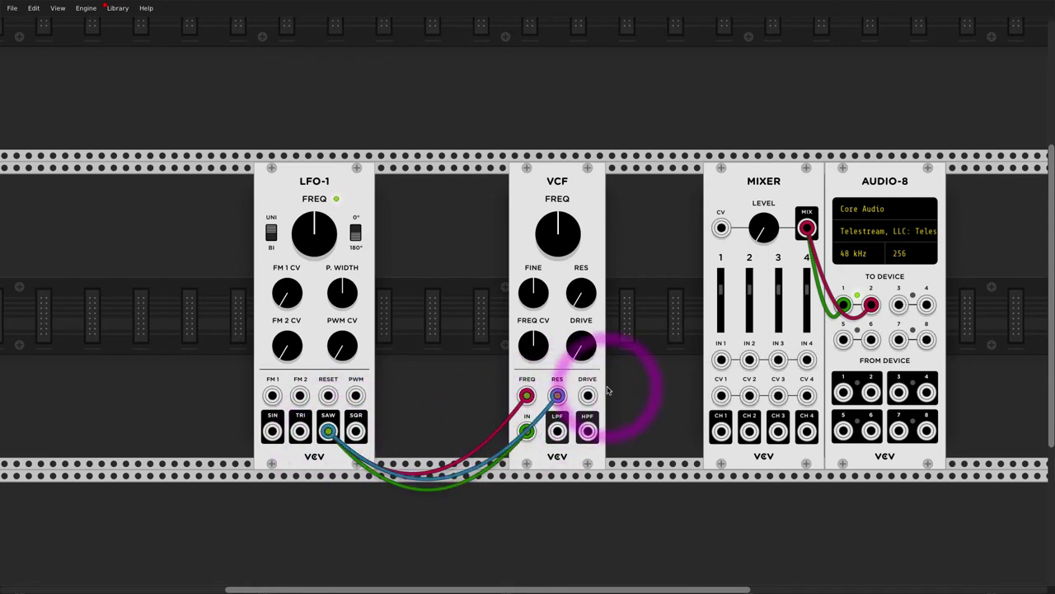
drag(557, 421, 721, 359)
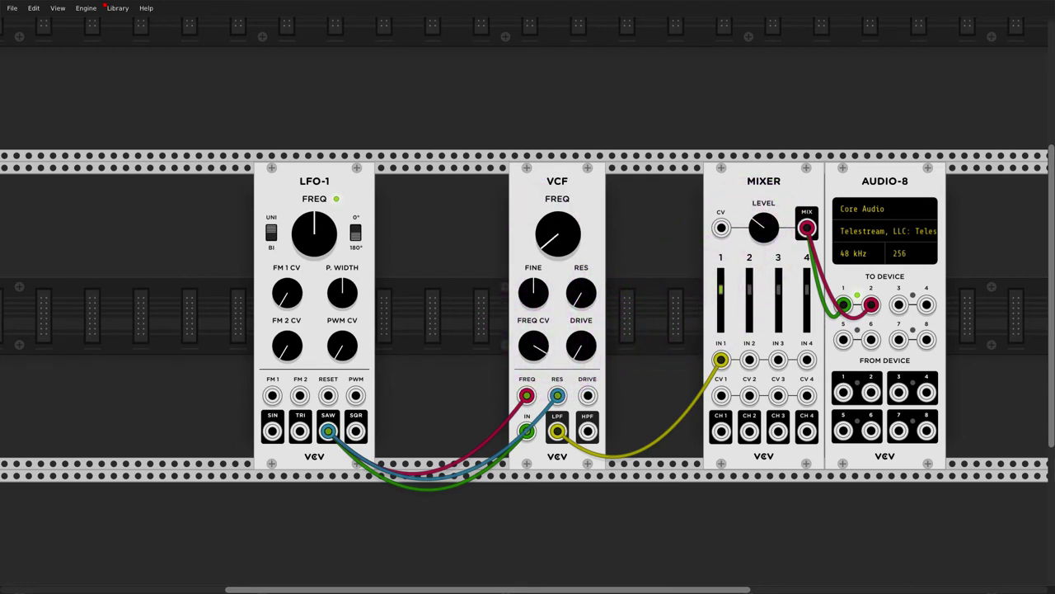
- Turn down the VCF's FREQ CV amount and push the VCF against the Mixer
drag(531, 333, 532, 350)
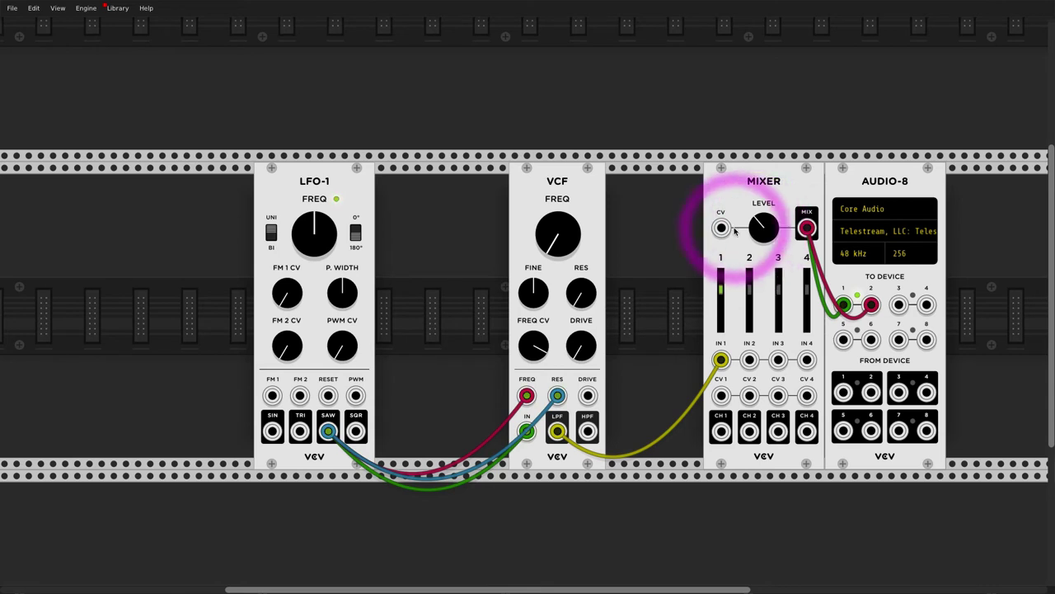
drag(581, 192, 577, 231)
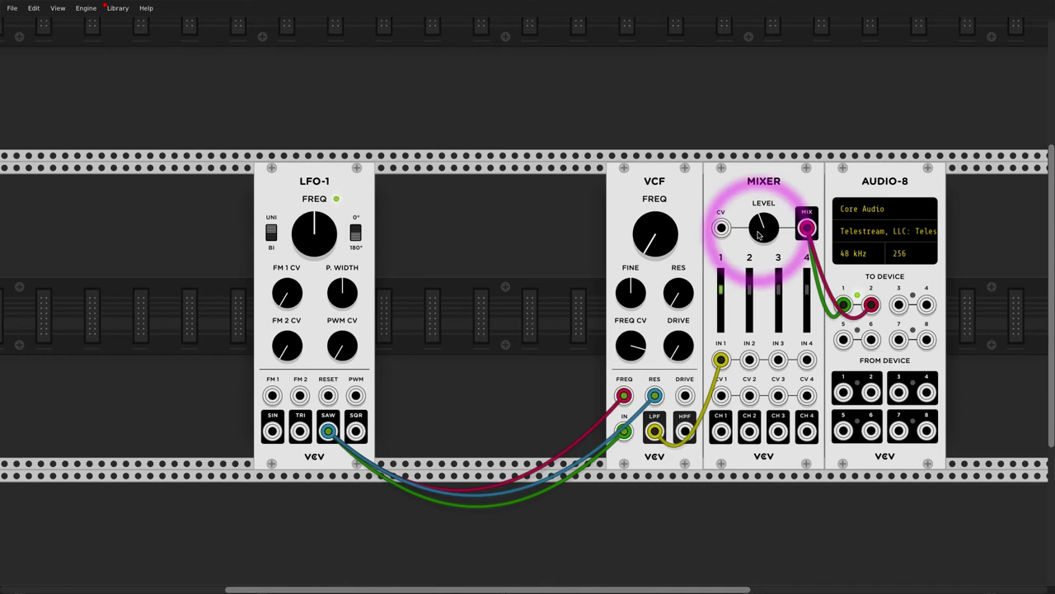
- Insert a VCA between LFO-1 and VCF, moving filter cables to VCA OUT and the saw to its CV
right_click(449, 274)
text(vca)
drag(160, 107, 490, 280)
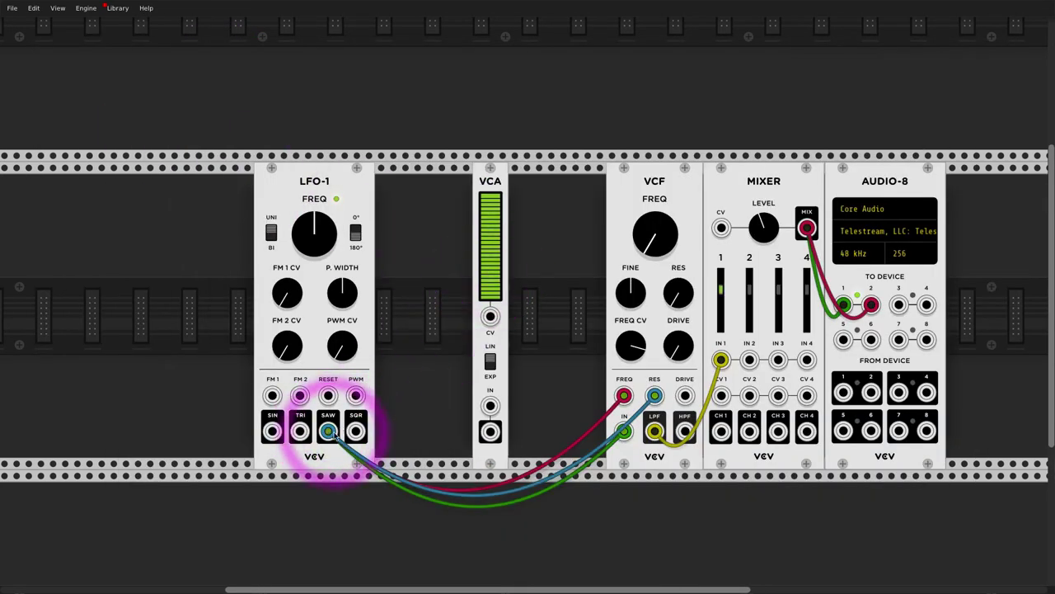
drag(356, 434, 490, 431)
drag(327, 431, 490, 432)
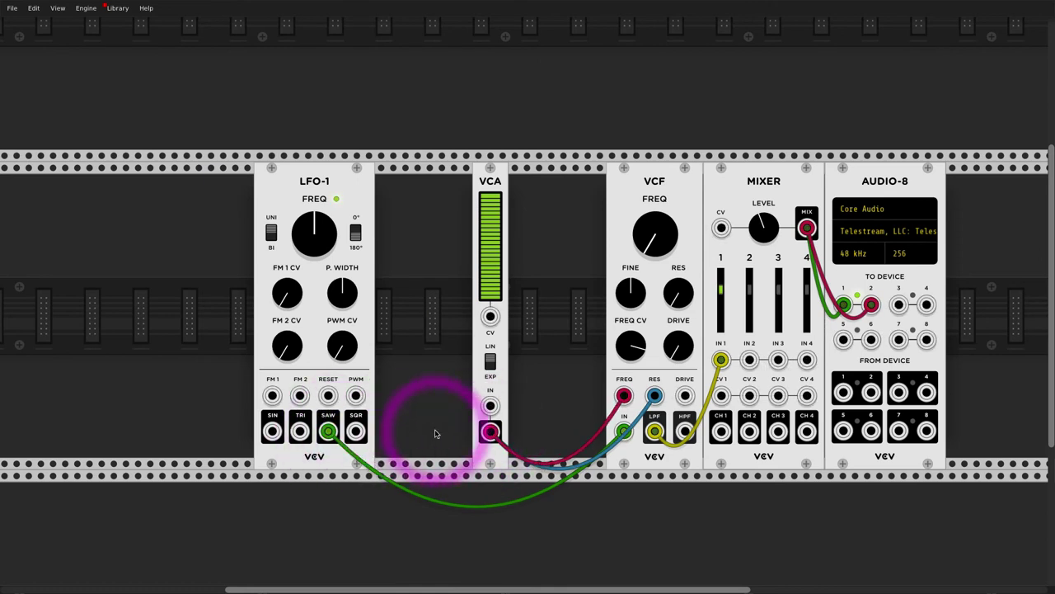
mouse_move(327, 431)
mouse_down()
mouse_move(490, 432)
mouse_move(327, 431)
mouse_up()
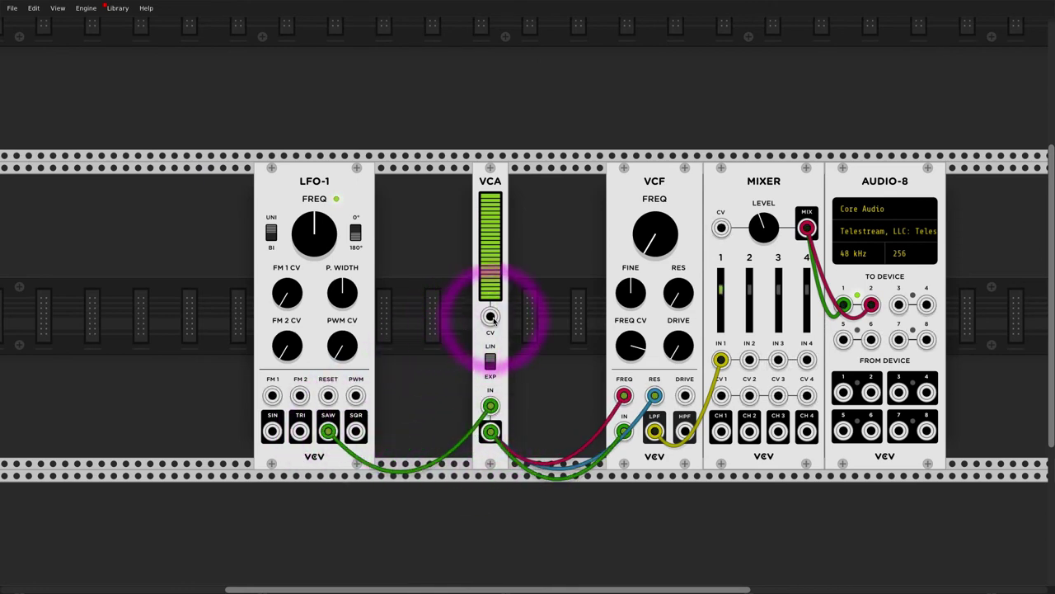
drag(490, 316, 328, 431)
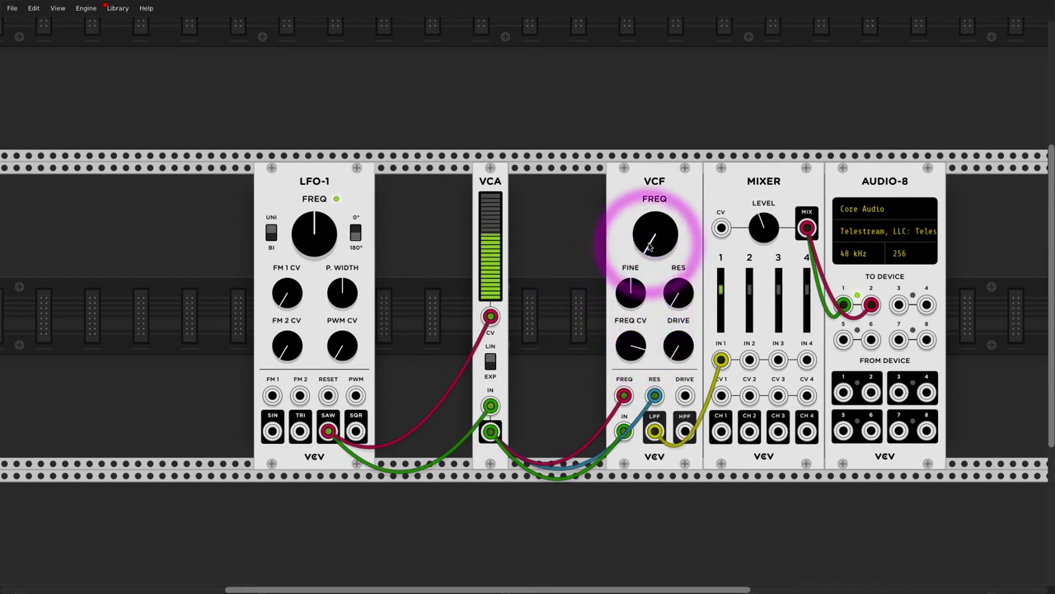
- Retune the VCF cutoff and resonance and slow LFO-1 slightly
drag(655, 234, 632, 325)
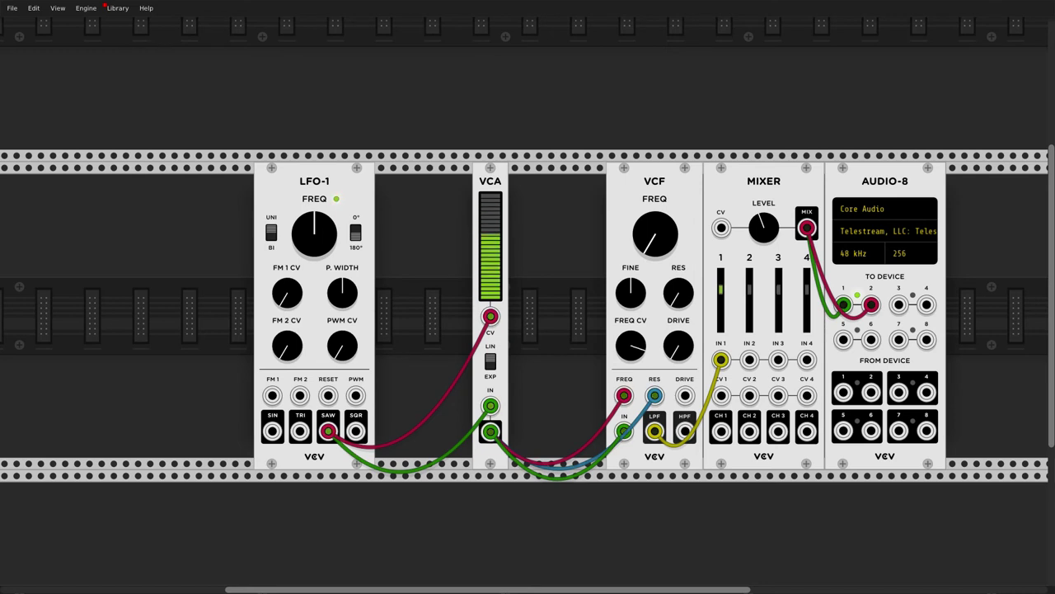
drag(648, 234, 669, 288)
click(657, 238)
click(321, 229)
drag(323, 231, 323, 241)
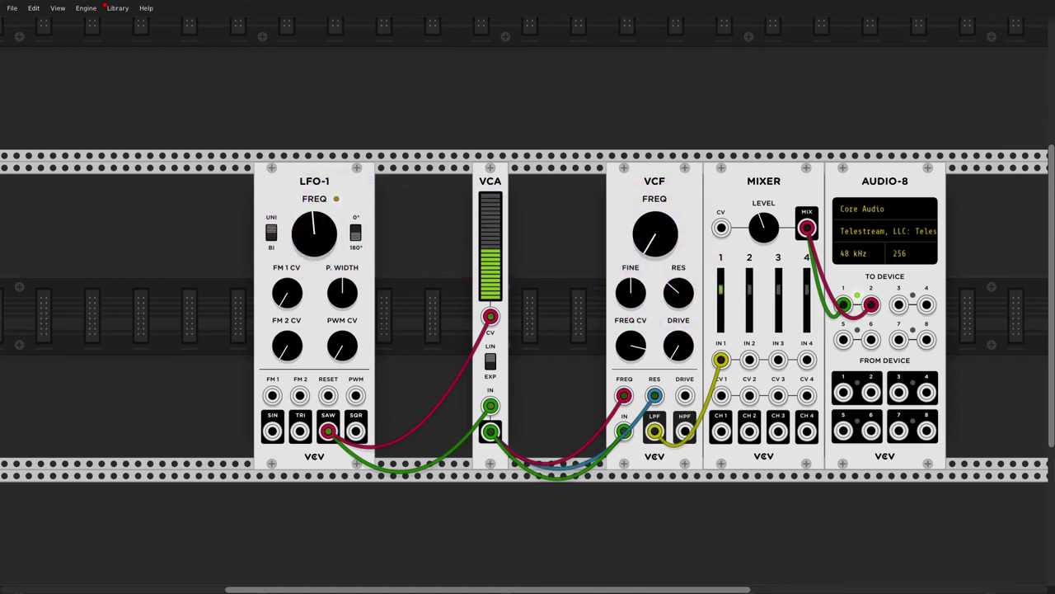
click(324, 235)
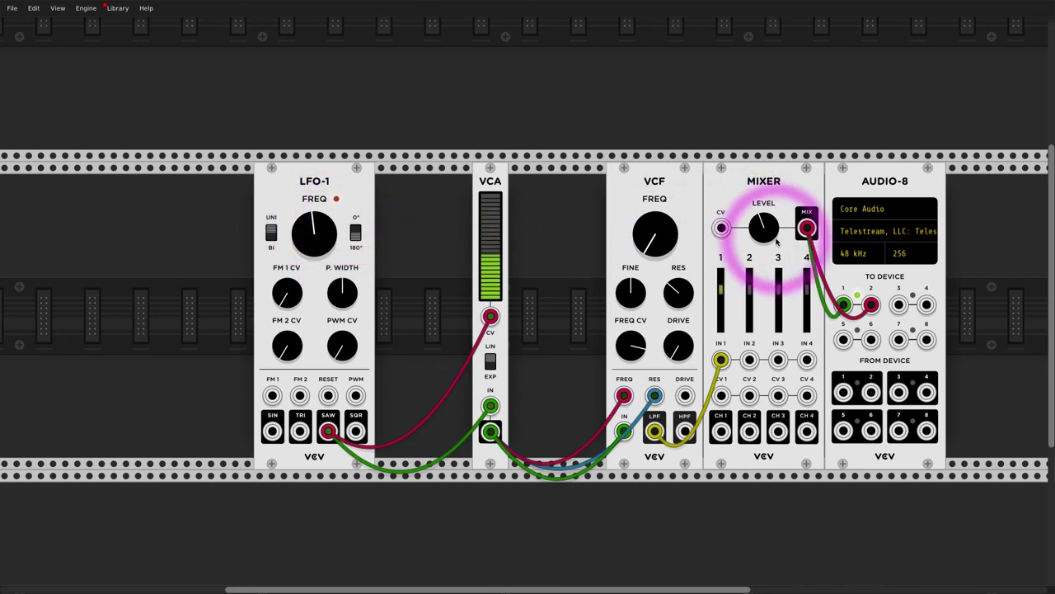
- Unplug the LFO-1 saw cables from the VCA's CV and IN jacks
drag(491, 319, 490, 322)
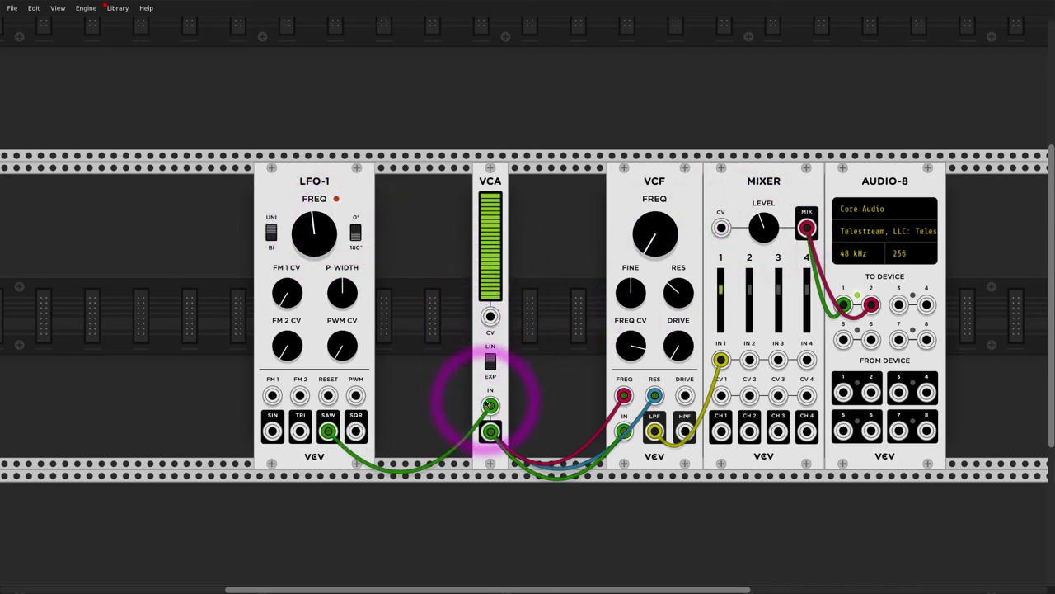
drag(490, 405, 451, 392)
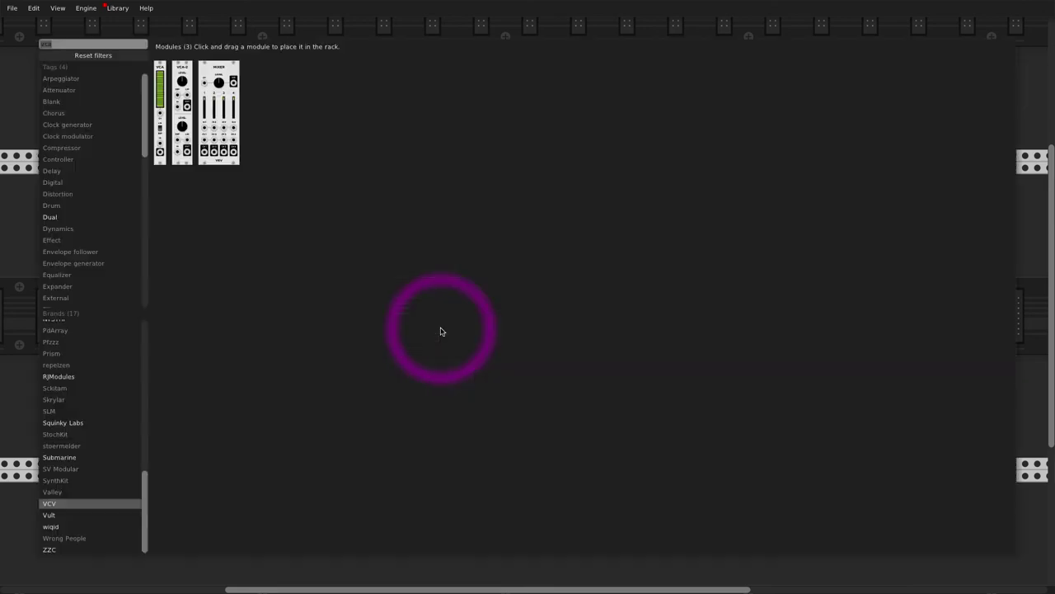
- Search 'exp', clear the browser filters, and place HetrickCV Exponent between the VCA and VCF
text(exp)
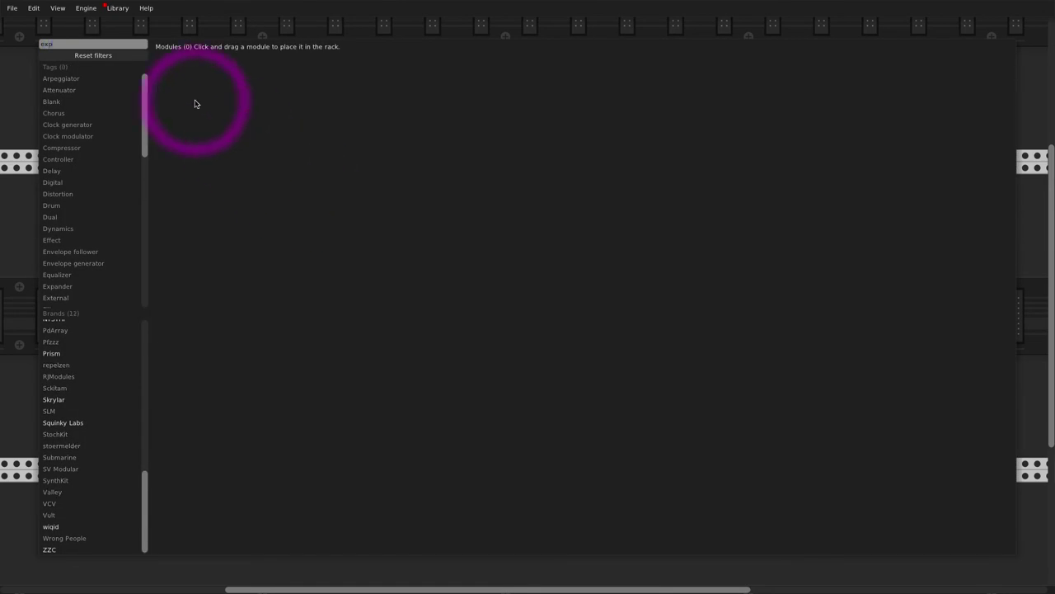
click(97, 56)
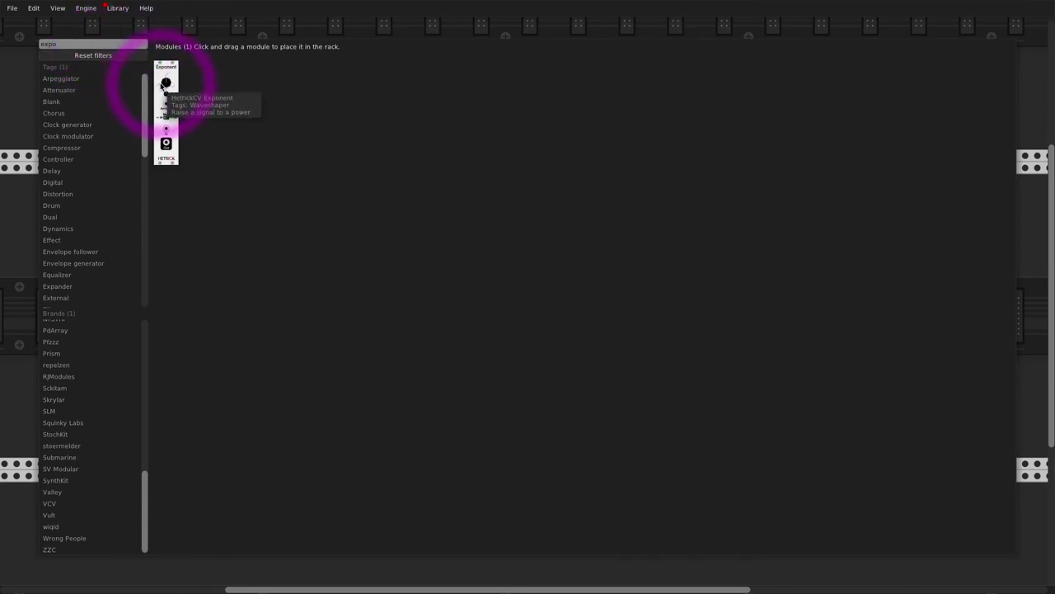
click(170, 94)
drag(213, 124, 540, 216)
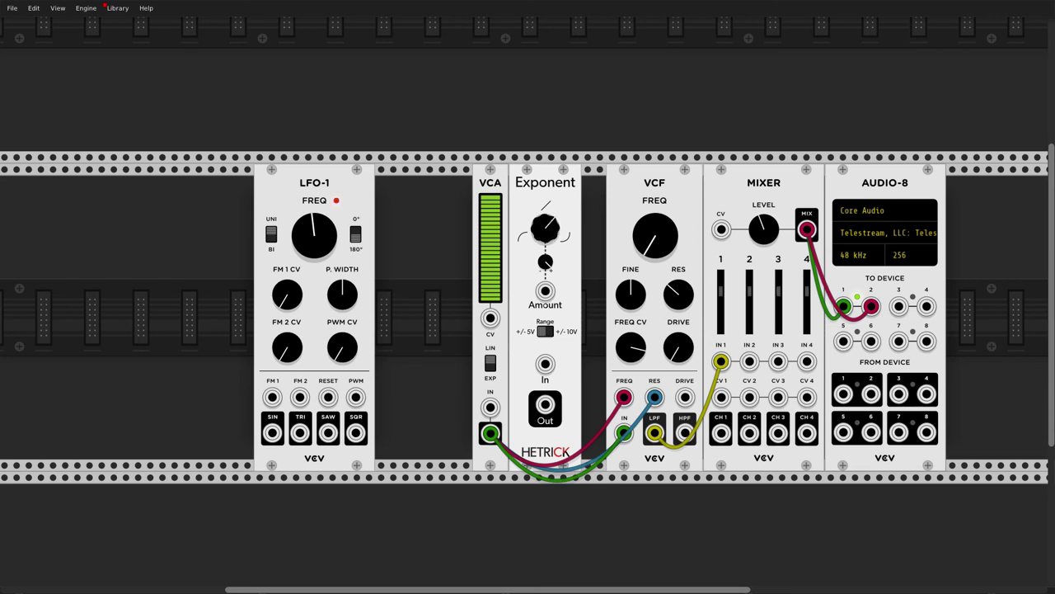
- Move the VCA next to LFO-1 and delete the duplicate VCA
mouse_move(495, 178)
mouse_down()
mouse_move(436, 319)
mouse_move(444, 385)
mouse_move(447, 173)
mouse_move(446, 189)
mouse_move(385, 185)
mouse_move(483, 182)
mouse_move(369, 190)
mouse_move(464, 200)
mouse_move(502, 219)
mouse_move(438, 353)
mouse_move(354, 377)
mouse_move(427, 301)
mouse_up()
click(558, 200)
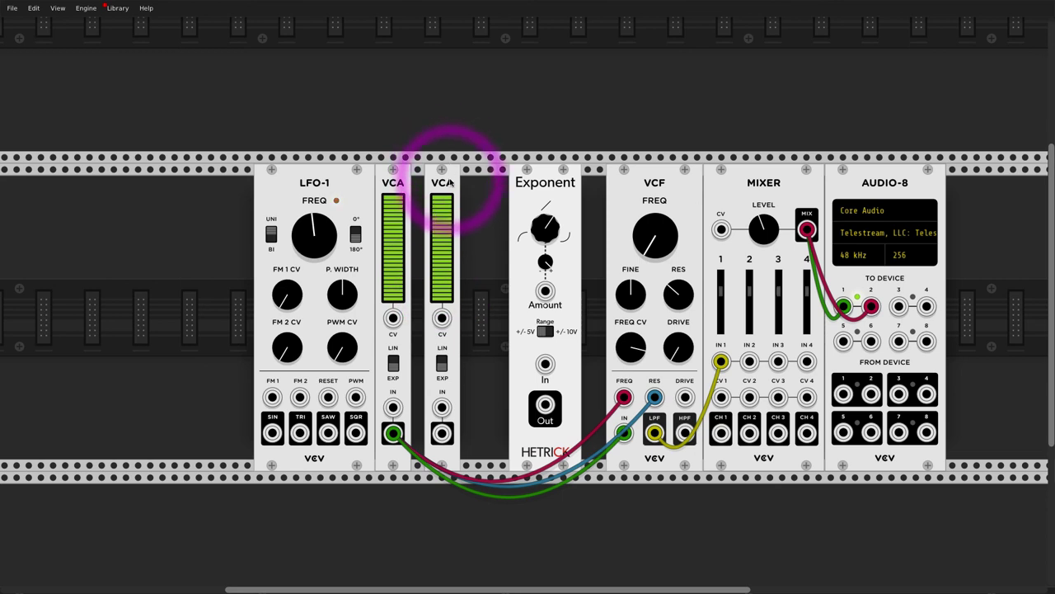
key(Delete)
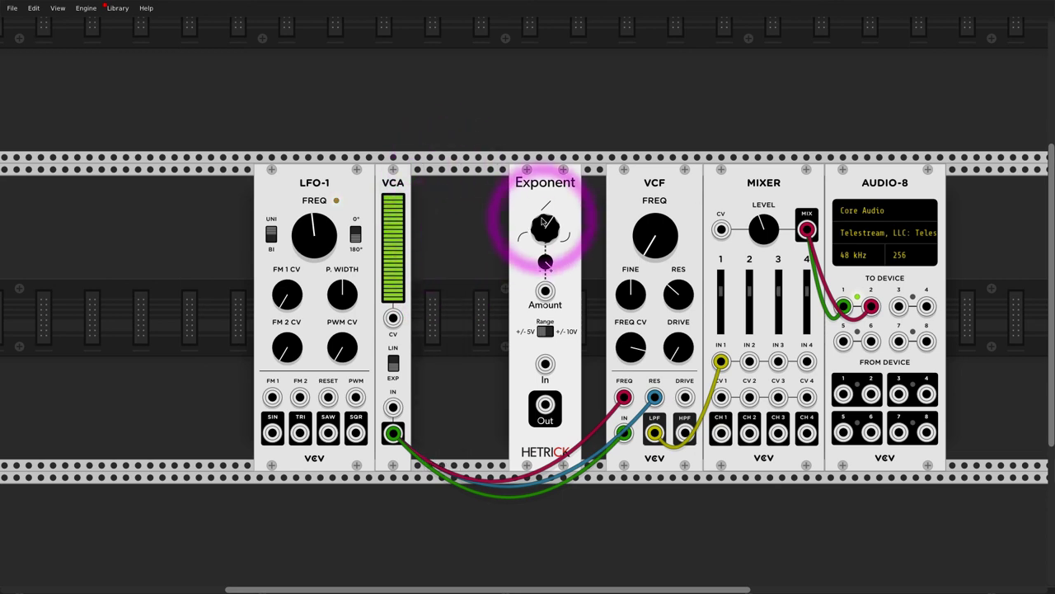